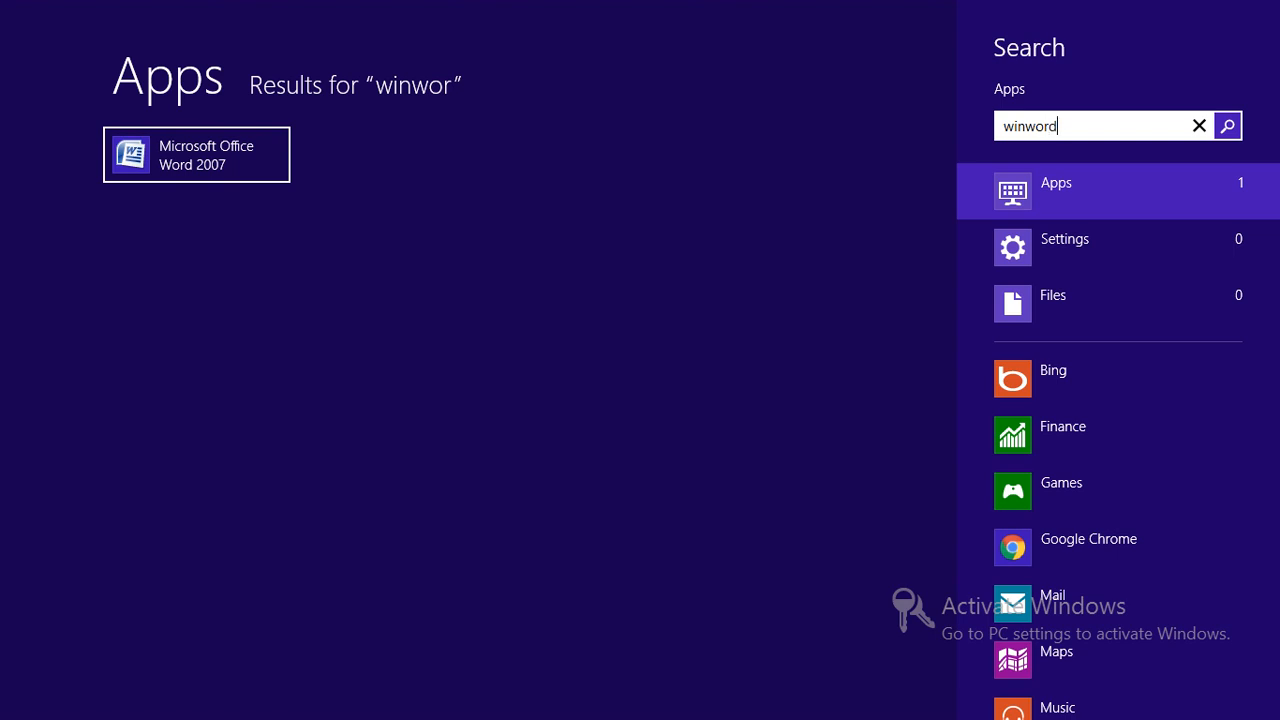
# - Open Microsoft Office Word 2007 from the app search results
pyautogui.press('Return')
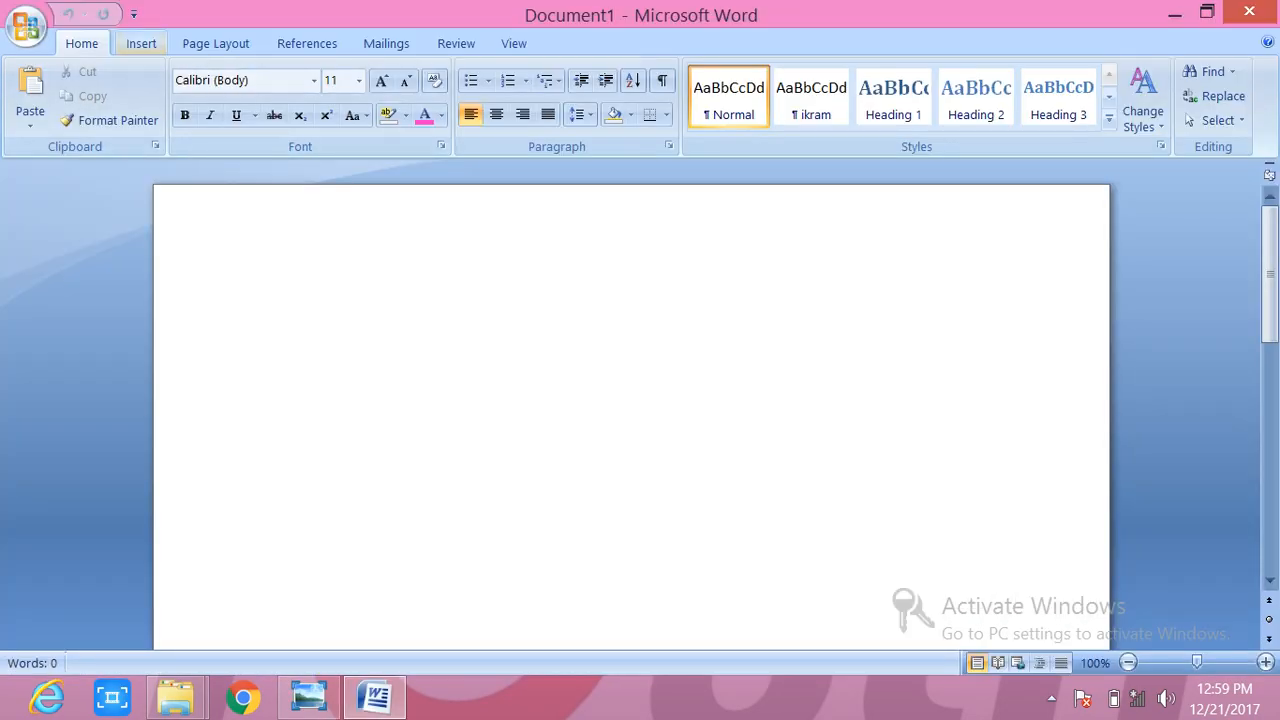
# - Insert a table with 5 columns and 8 rows using the table size grid
pyautogui.click(141, 44)
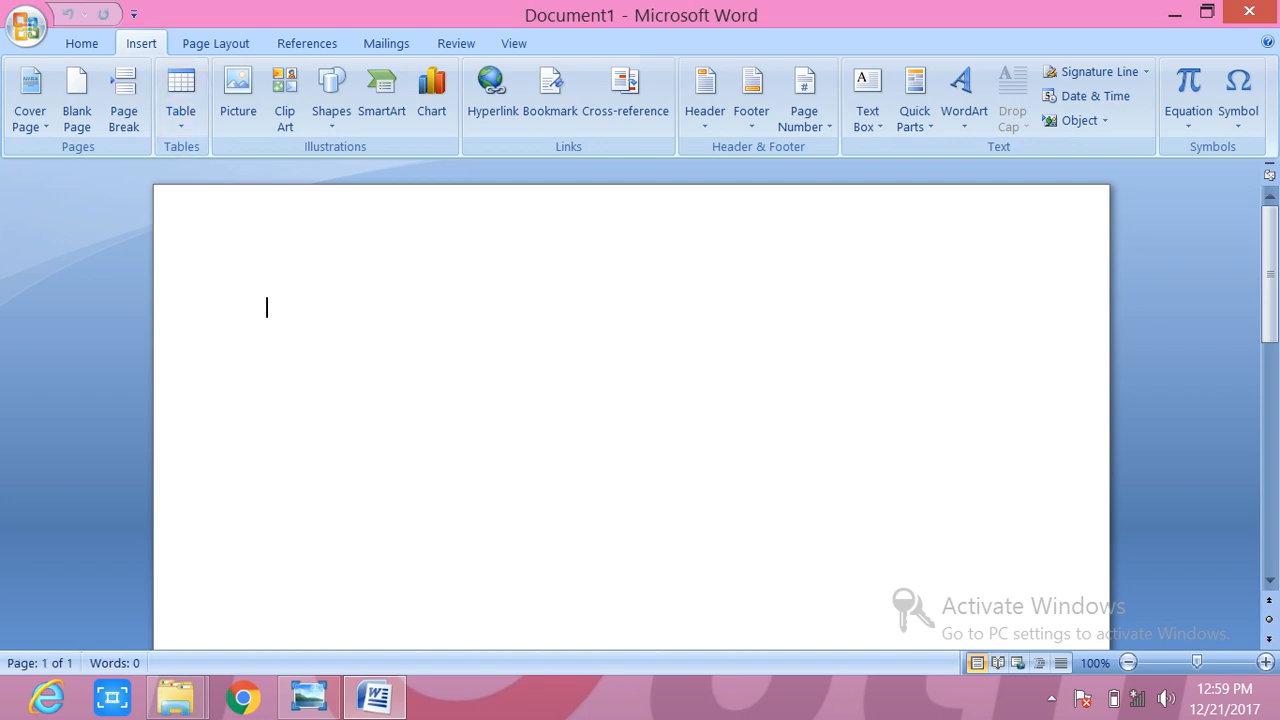
pyautogui.click(180, 95)
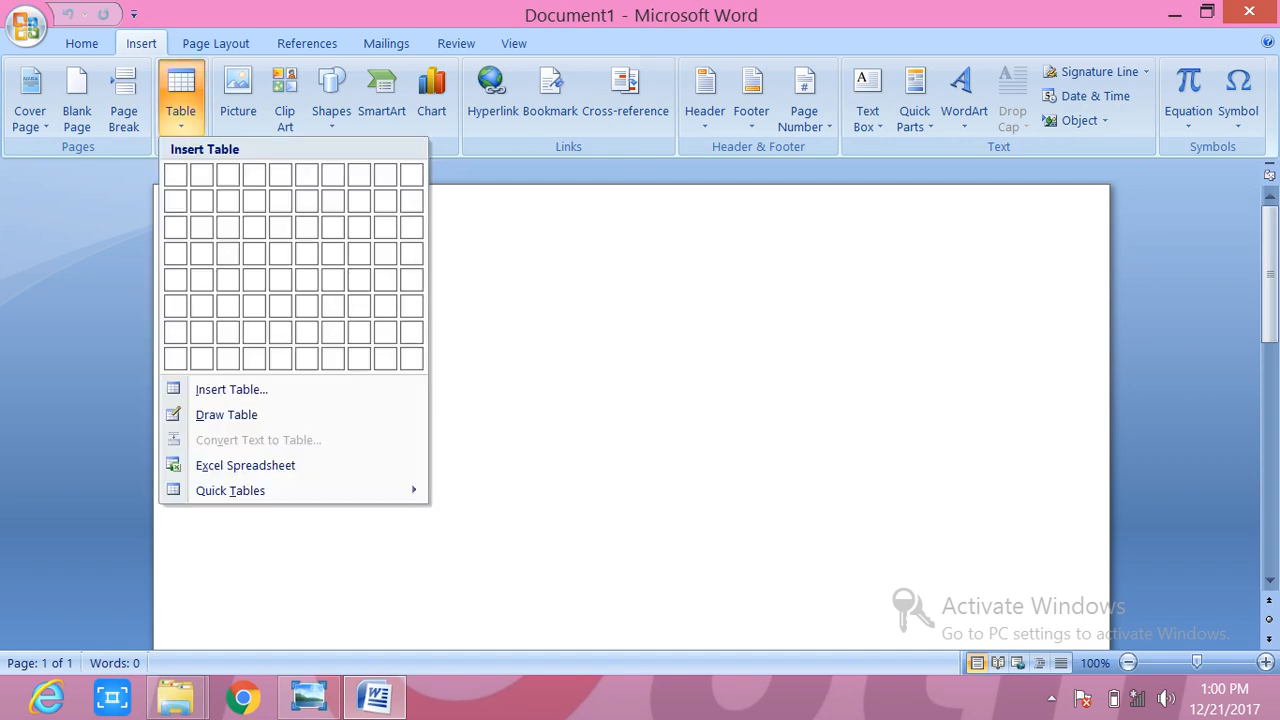
pyautogui.press('Escape')
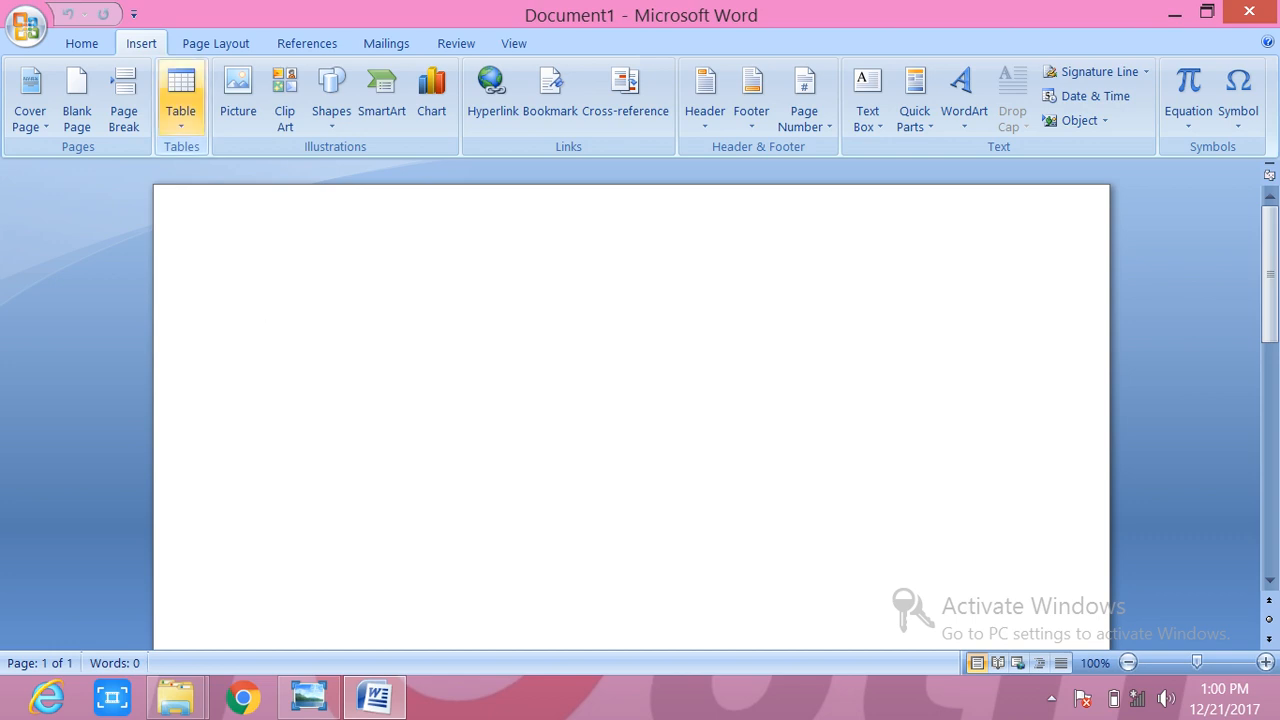
pyautogui.click(180, 95)
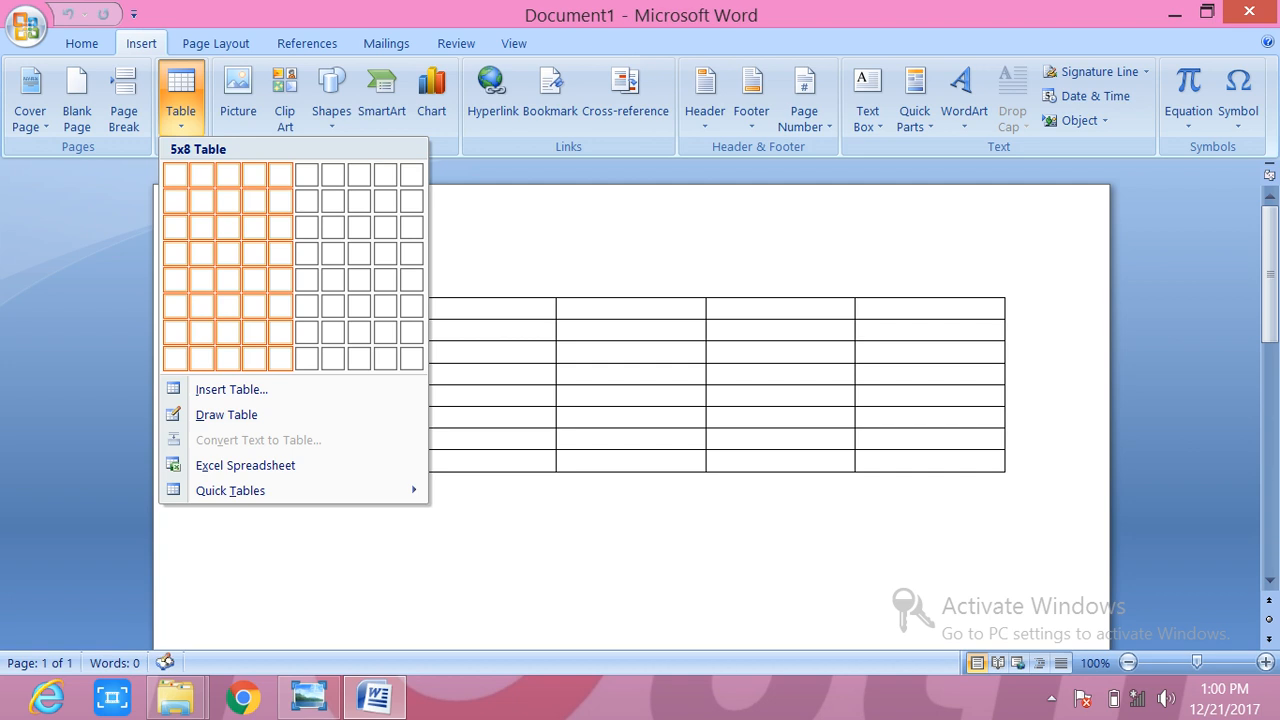
pyautogui.click(280, 359)
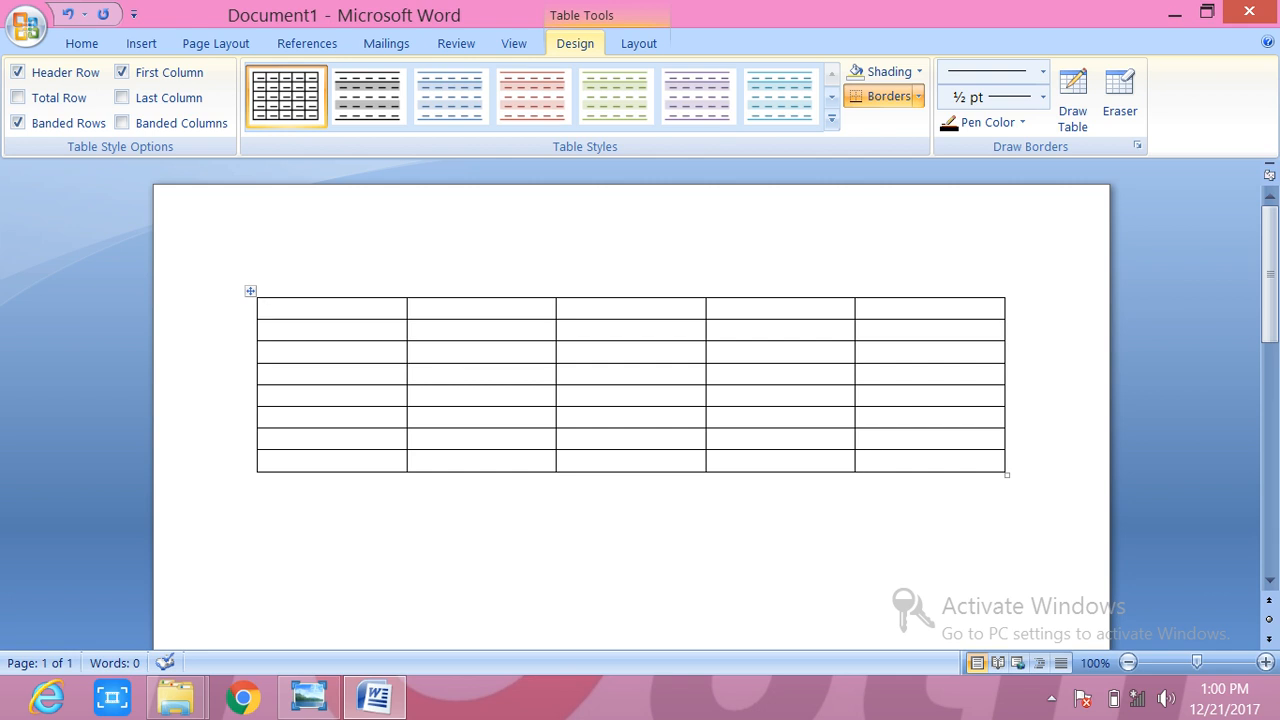
# - Advance cell by cell through the table to append rows past its last cell, and delete the whole table
pyautogui.press('Tab')
pyautogui.press('Tab')
pyautogui.press('Tab')
pyautogui.press('Tab')
pyautogui.press('Tab')
pyautogui.press('Tab')
pyautogui.press('Tab')
pyautogui.press('Tab')
pyautogui.press('Tab')
pyautogui.press('Tab')
pyautogui.press('Tab')
pyautogui.press('Tab')
pyautogui.press('Tab')
pyautogui.press('Tab')
pyautogui.press('Tab')
pyautogui.press('Tab')
pyautogui.press('Tab')
pyautogui.press('Tab')
pyautogui.press('Tab')
pyautogui.press('Tab')
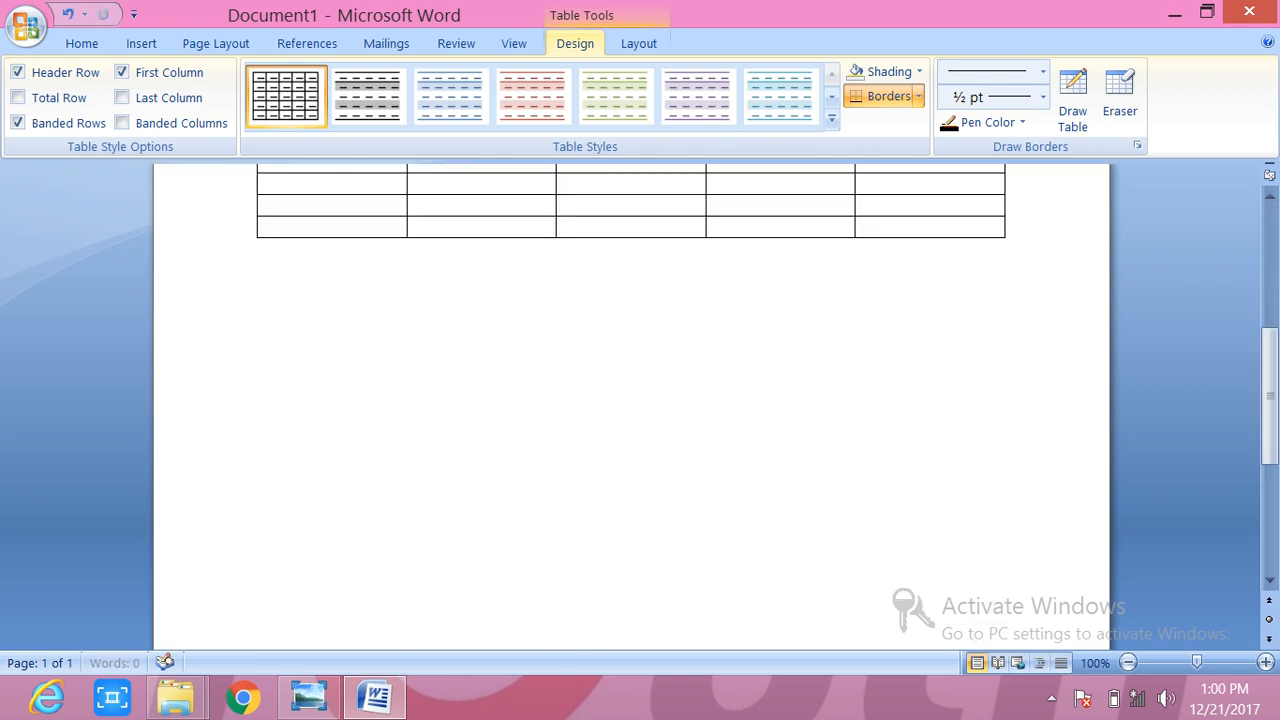
pyautogui.press('Tab')
pyautogui.press('Tab')
pyautogui.press('Tab')
pyautogui.press('Tab')
pyautogui.press('Tab')
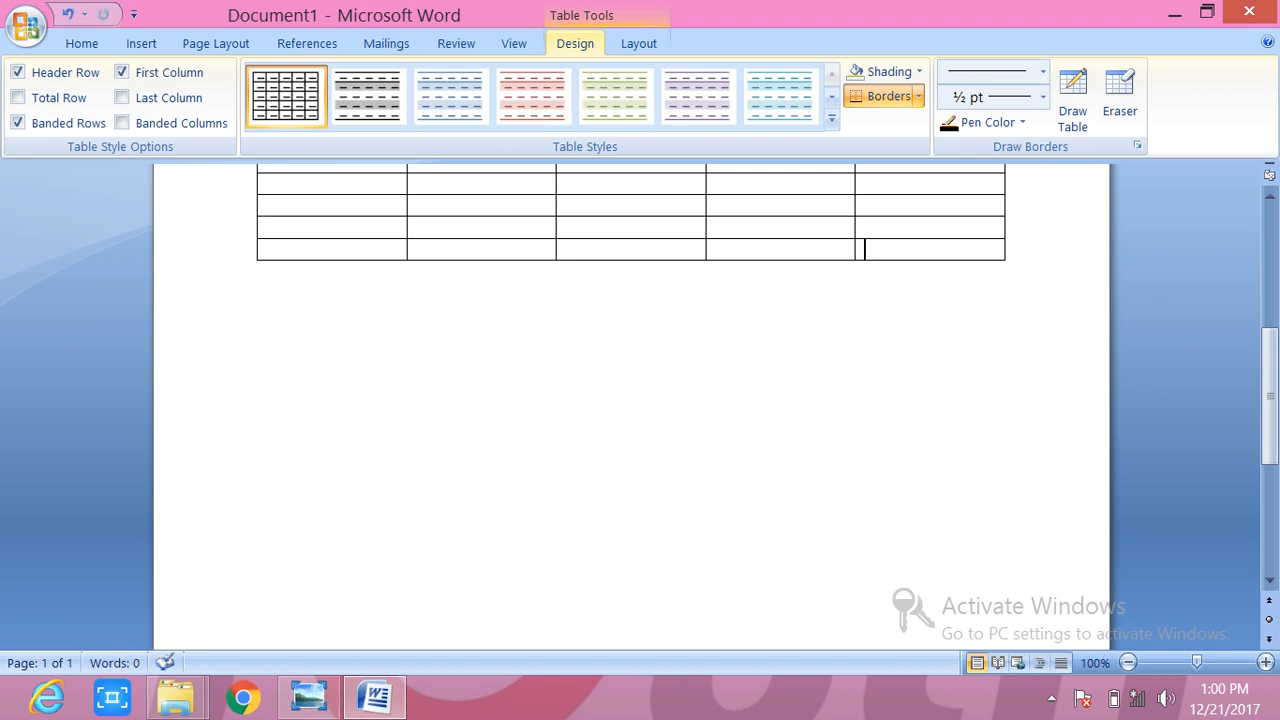
pyautogui.hotkey('ctrl', 'a')
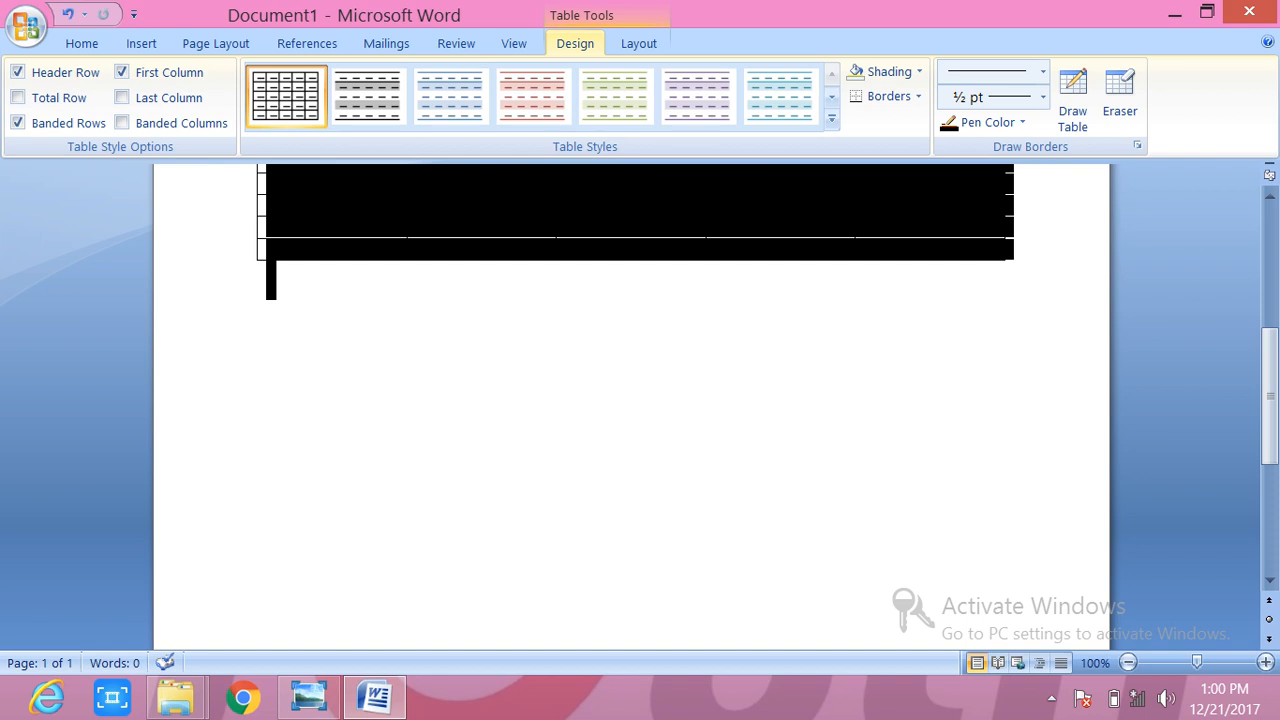
pyautogui.press('Delete')
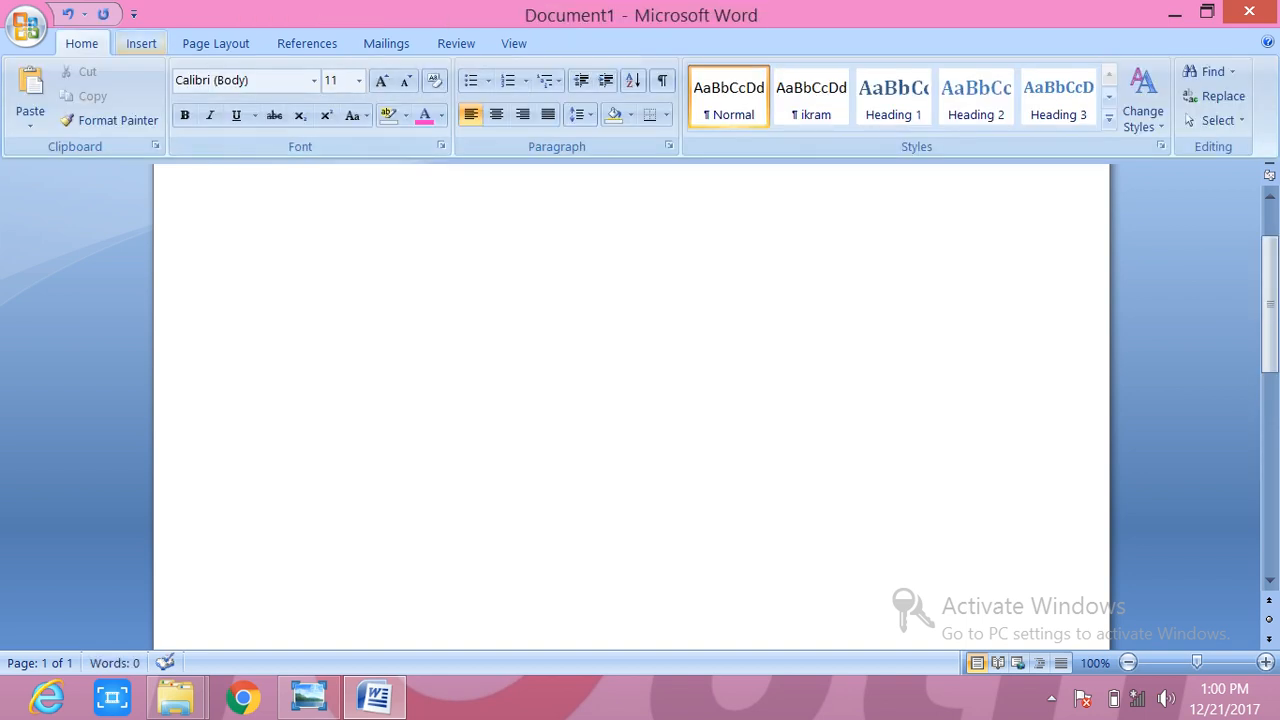
# - Insert a table of 5 columns and 2 rows with automatic fixed column width through the Insert Table dialog, and delete it
pyautogui.click(141, 44)
pyautogui.click(181, 98)
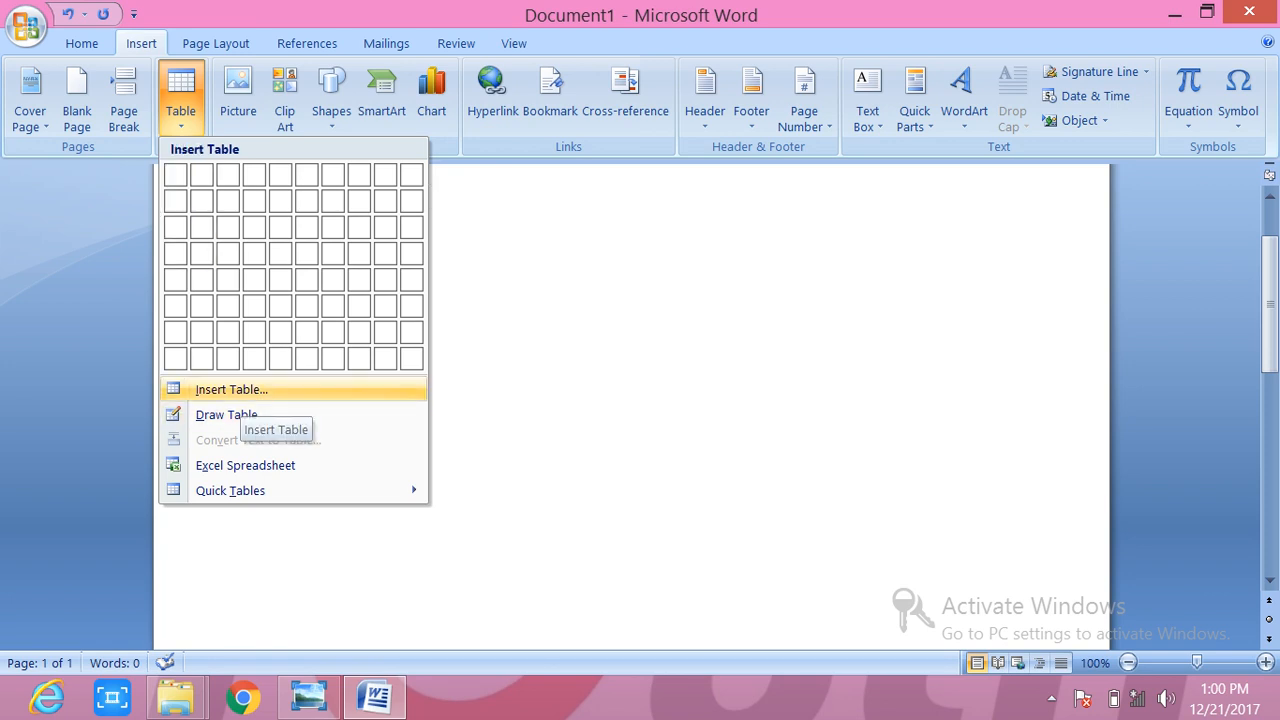
pyautogui.click(232, 389)
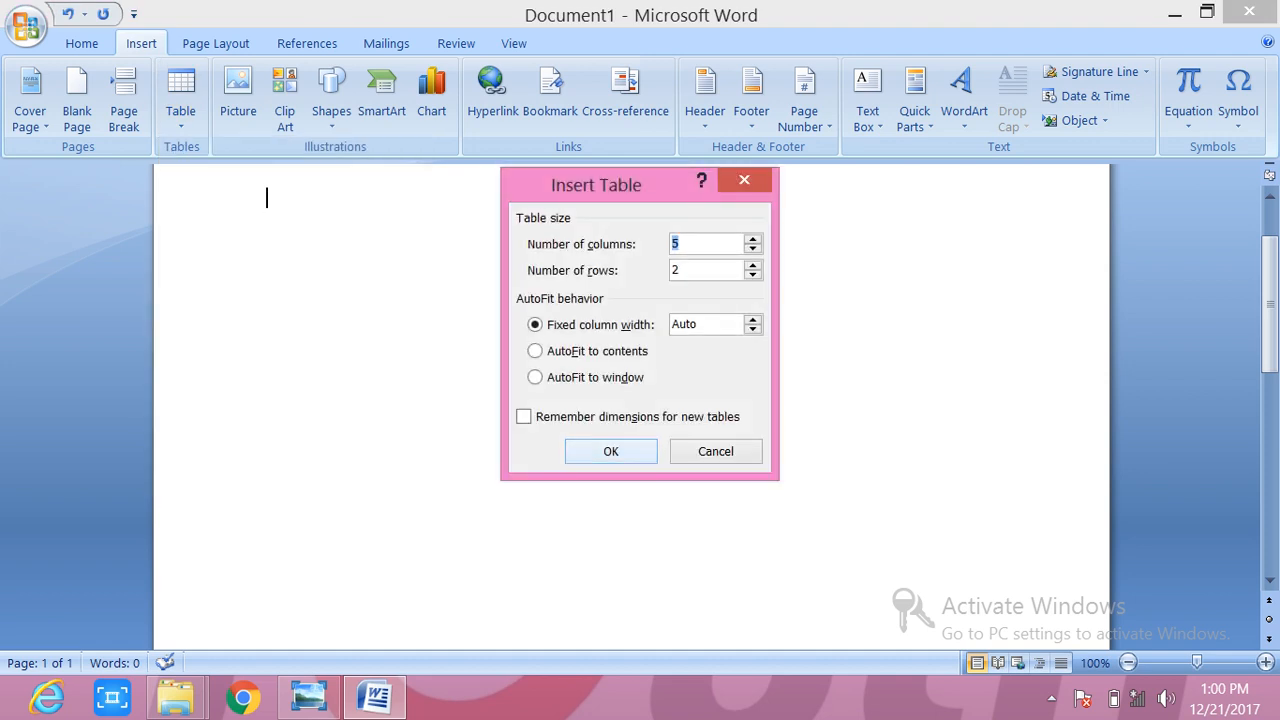
pyautogui.press('Return')
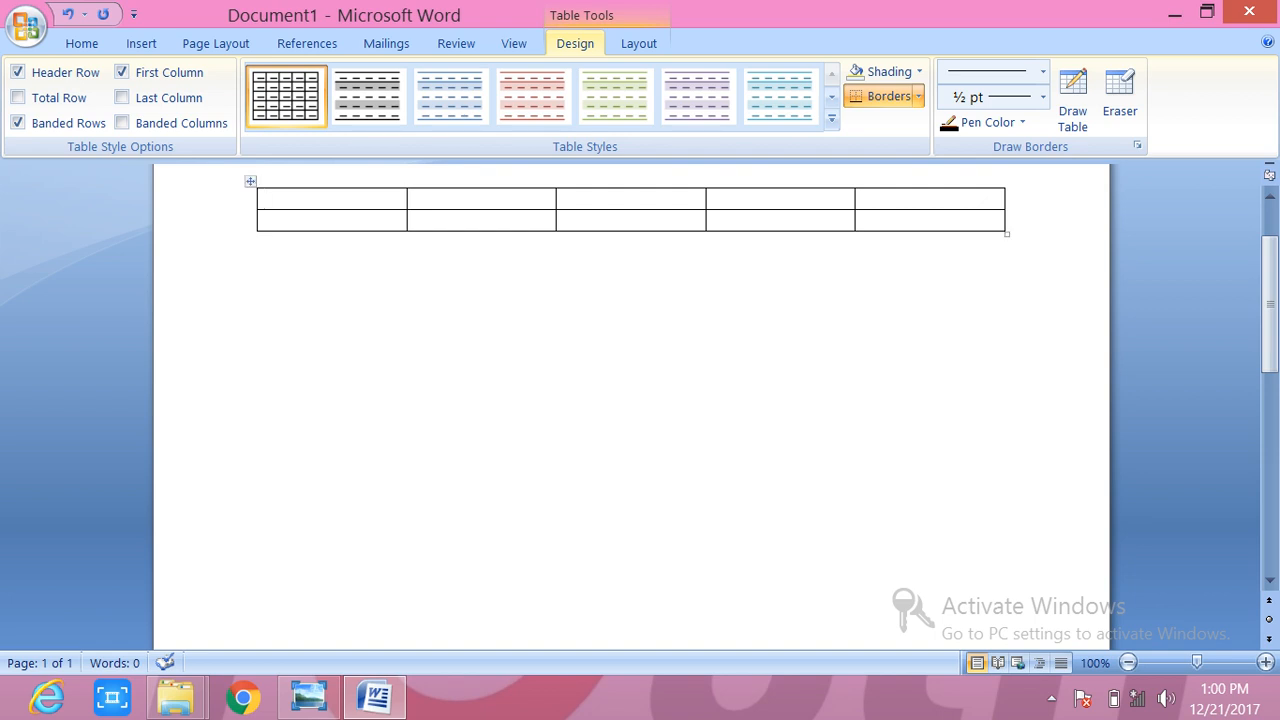
pyautogui.hotkey('ctrl', 'a')
pyautogui.press('Delete')
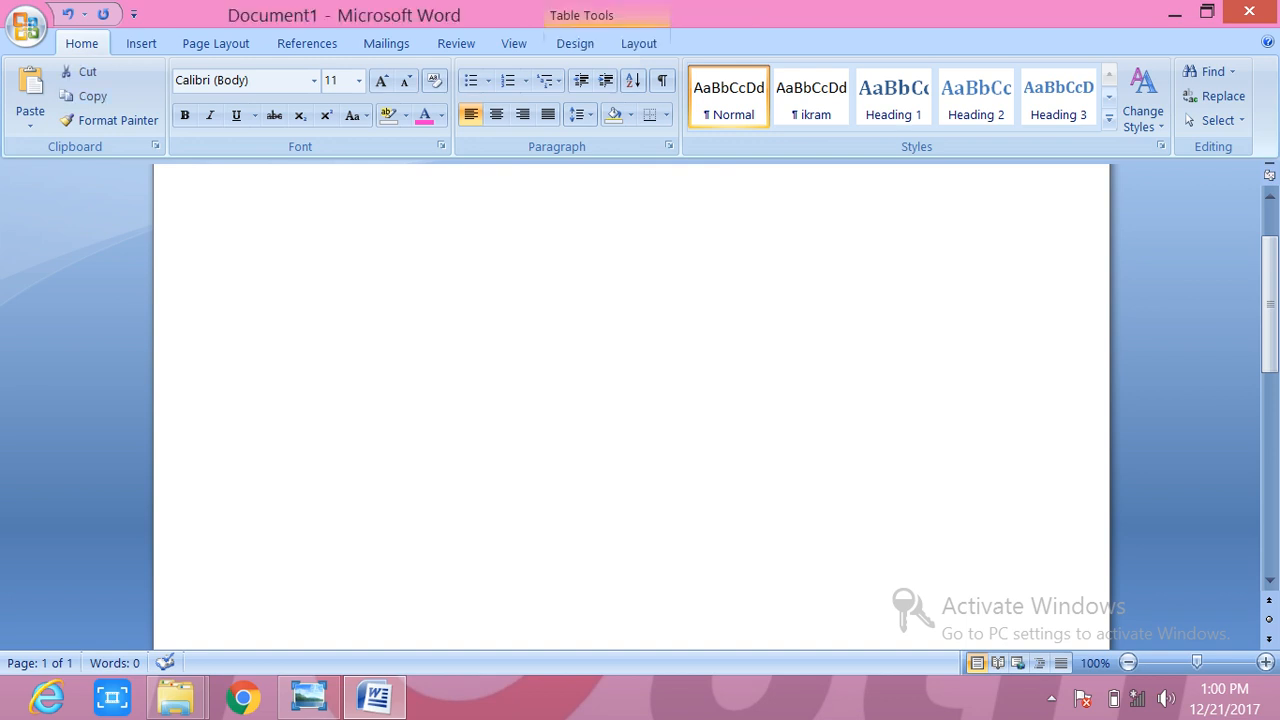
# - Draw a large table outline freehand and divide it with a vertical line near the middle and a horizontal line across the right column
pyautogui.click(141, 43)
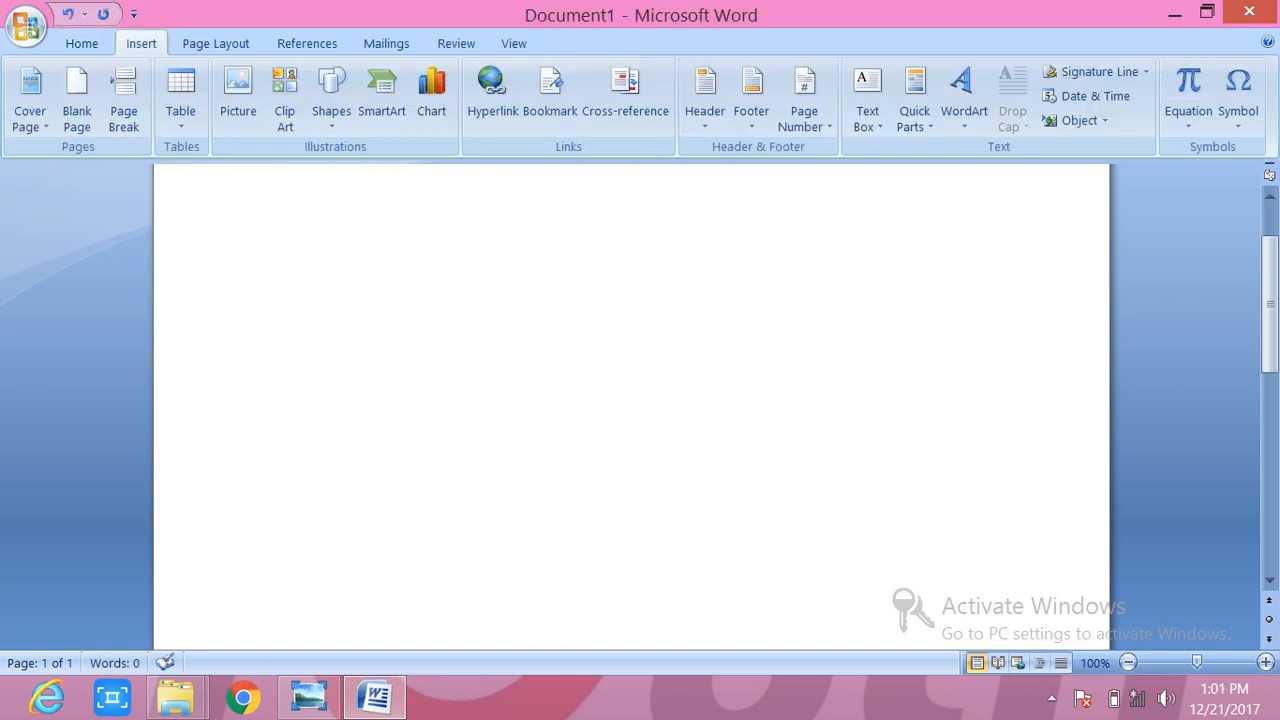
pyautogui.click(180, 100)
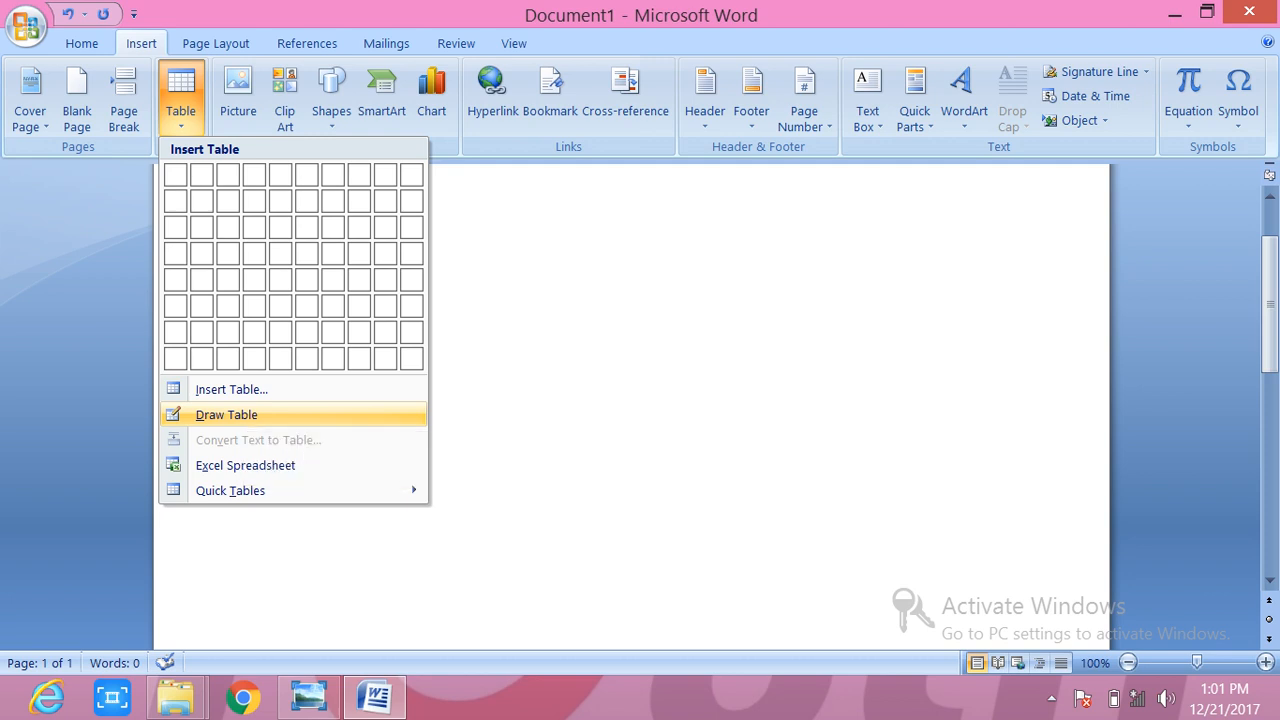
pyautogui.click(226, 414)
pyautogui.moveTo(281, 255); pyautogui.dragTo(458, 391)
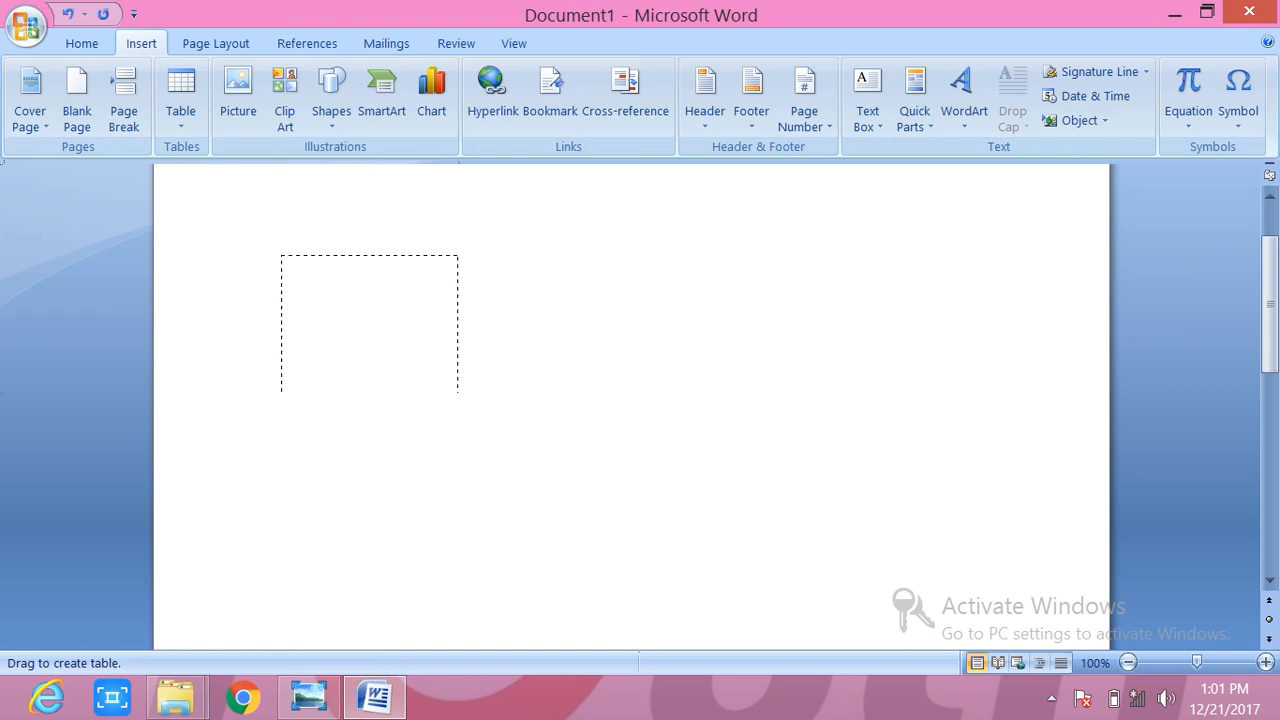
pyautogui.moveTo(865, 553); pyautogui.dragTo(893, 571)
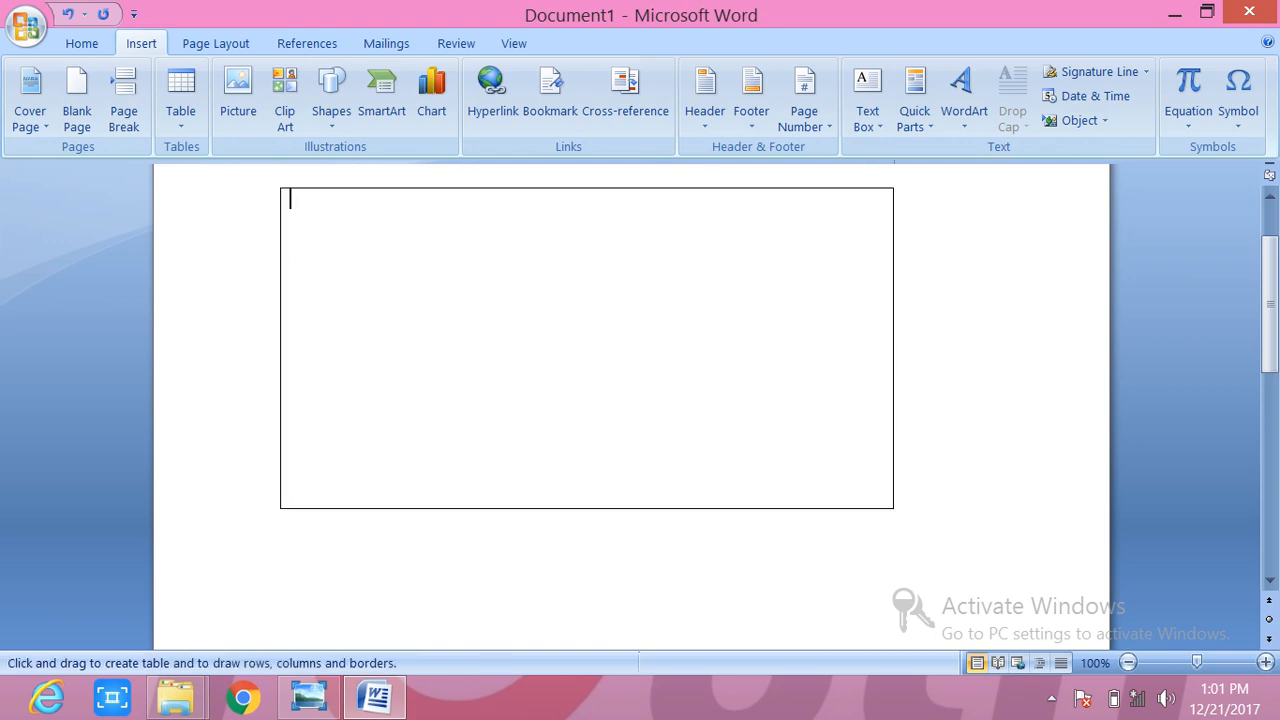
pyautogui.moveTo(564, 189); pyautogui.dragTo(564, 480)
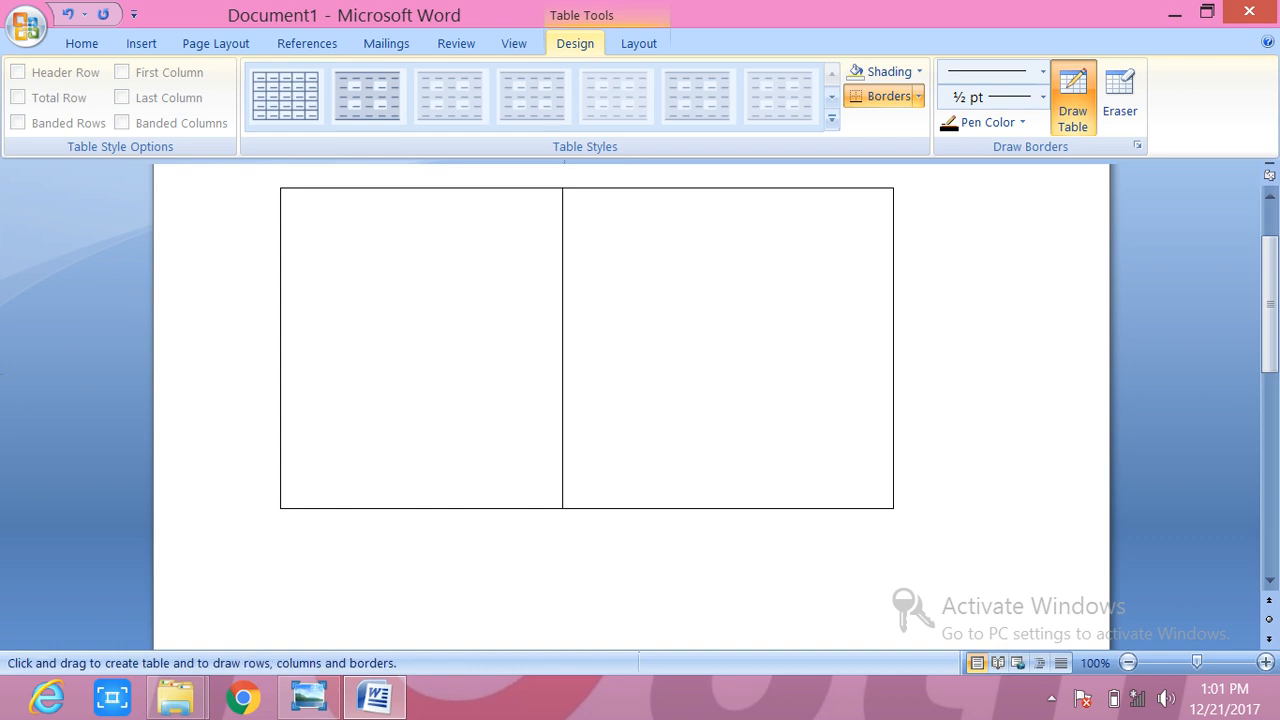
pyautogui.moveTo(757, 373); pyautogui.dragTo(891, 374)
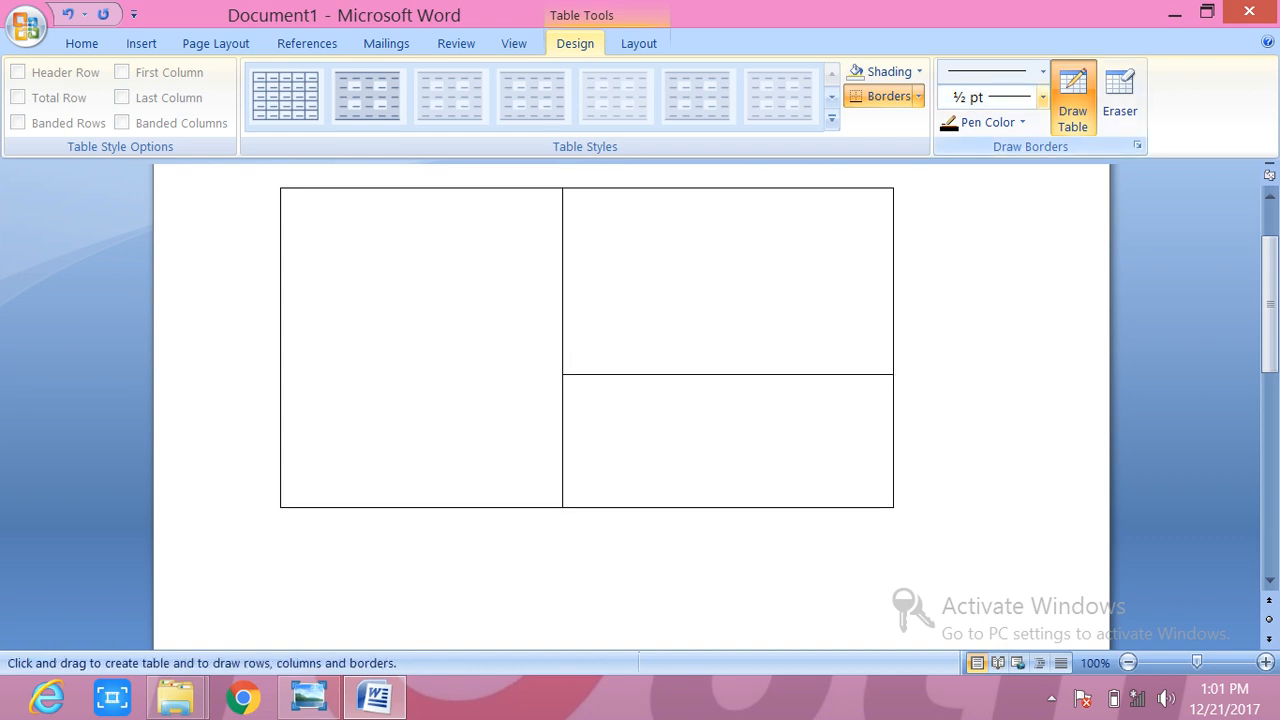
# - Draw a 4 ½ pt vertical divider in the table's upper right cell and a 4 ½ pt horizontal divider across the left column
pyautogui.click(1043, 97)
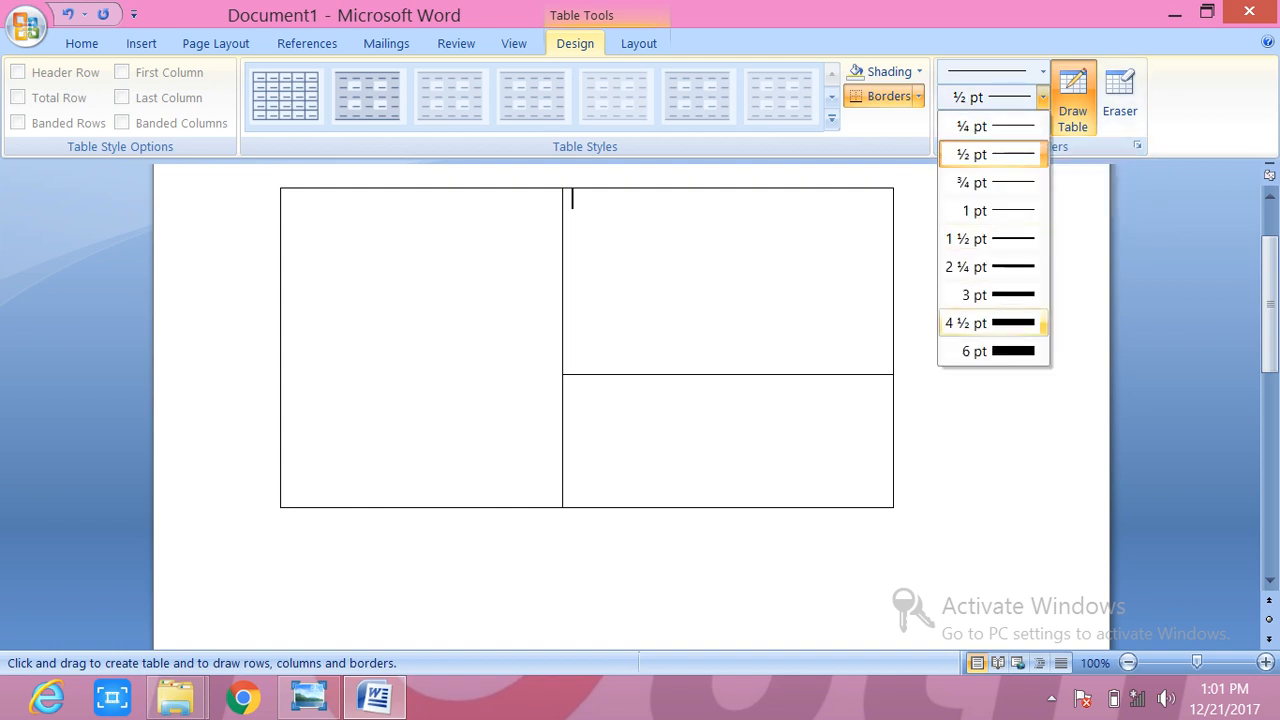
pyautogui.click(990, 323)
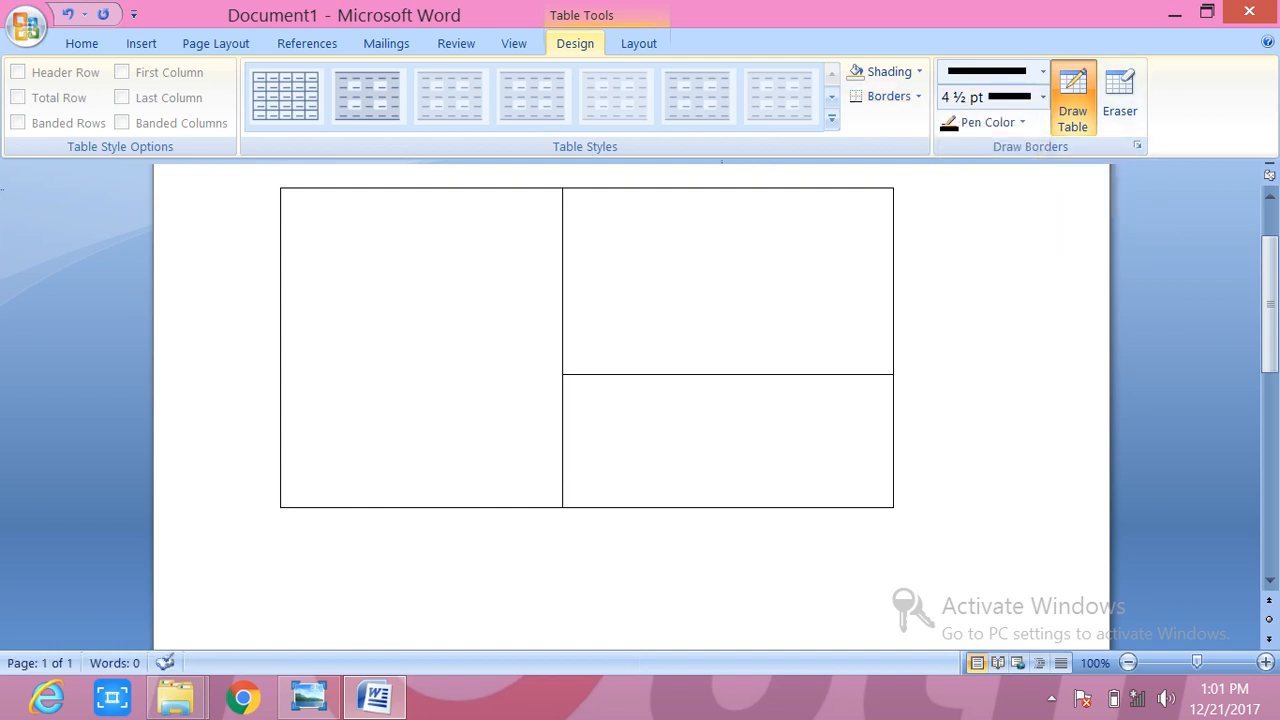
pyautogui.moveTo(720, 190); pyautogui.dragTo(720, 372)
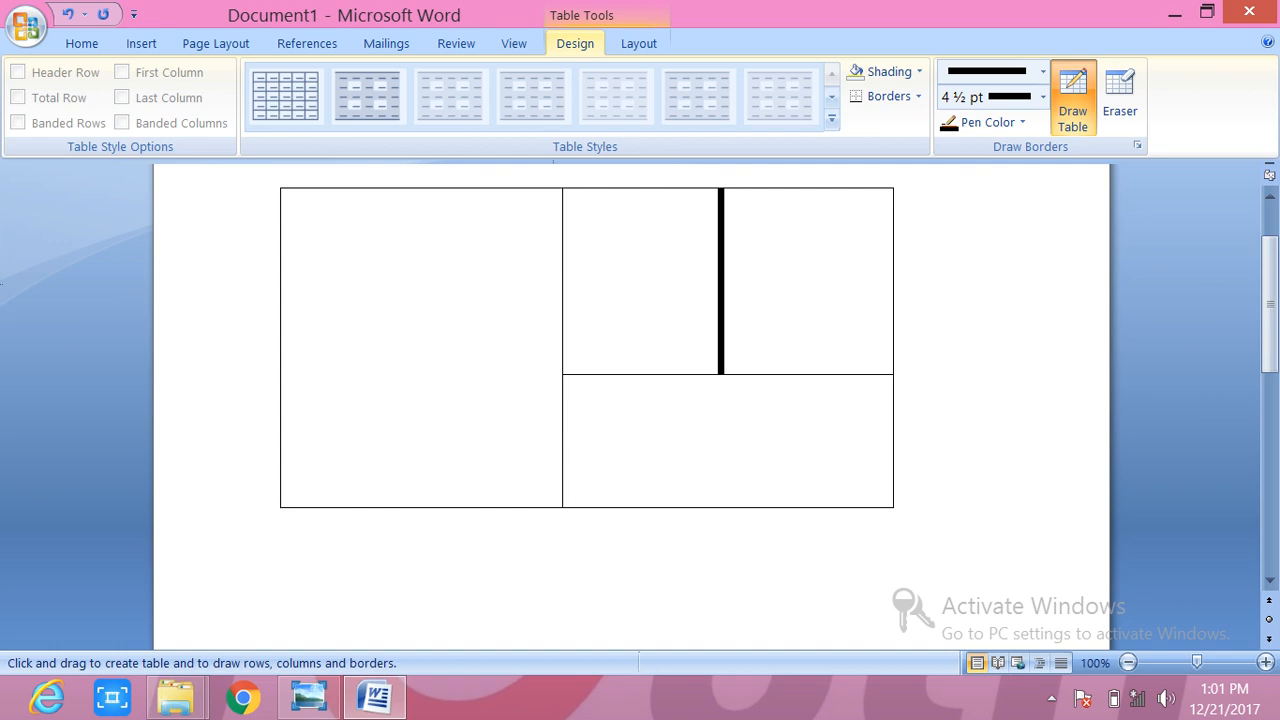
pyautogui.moveTo(559, 285); pyautogui.dragTo(300, 285)
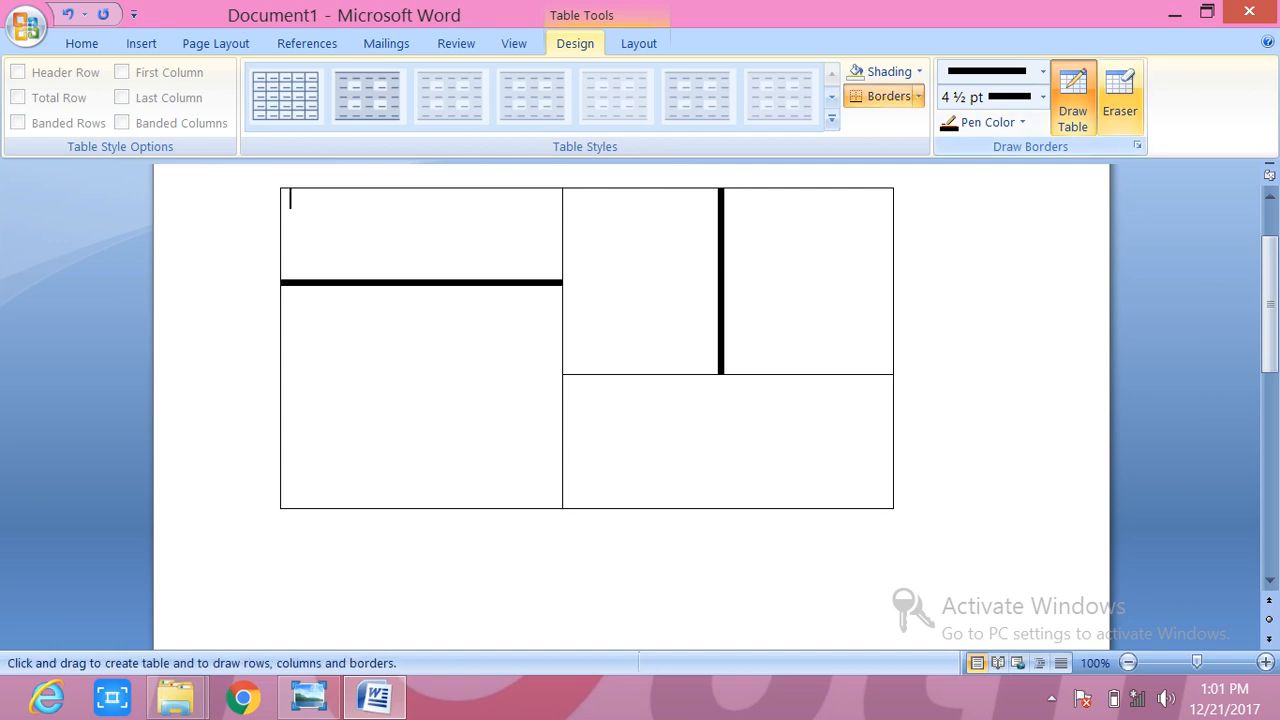
# - Erase the thick horizontal divider in the left column and delete the entire drawn table
pyautogui.click(1120, 100)
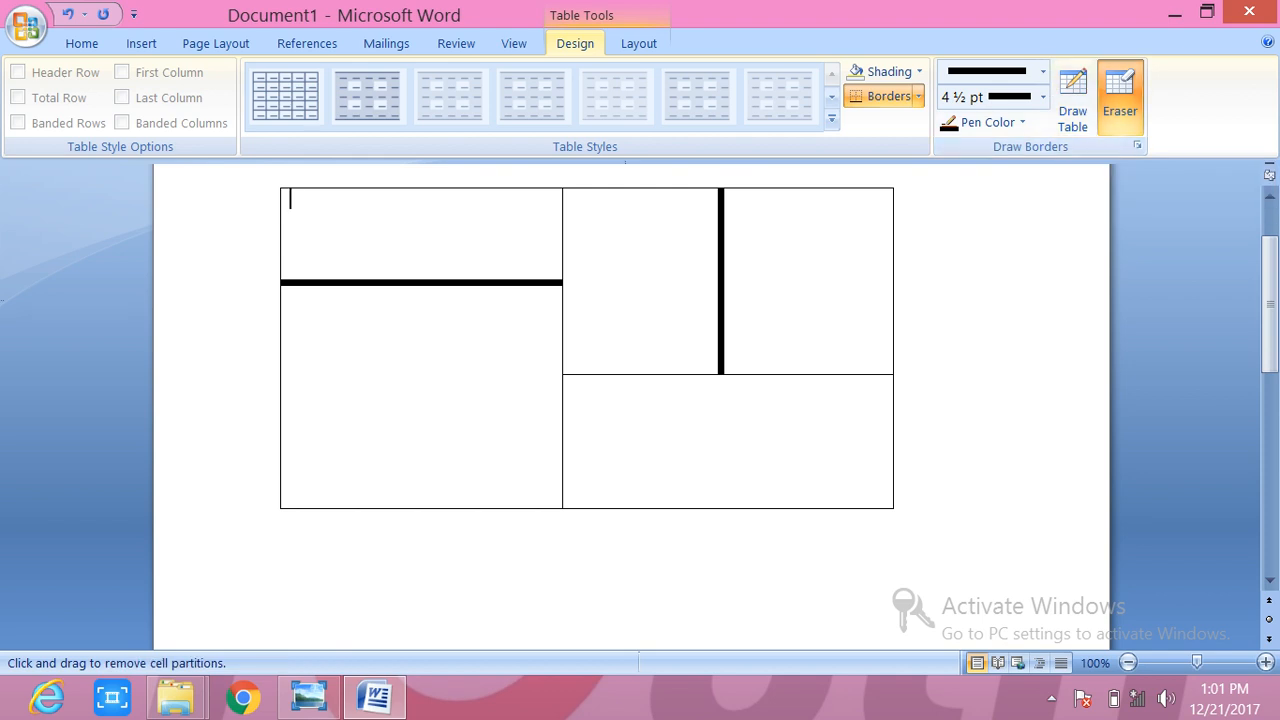
pyautogui.click(495, 283)
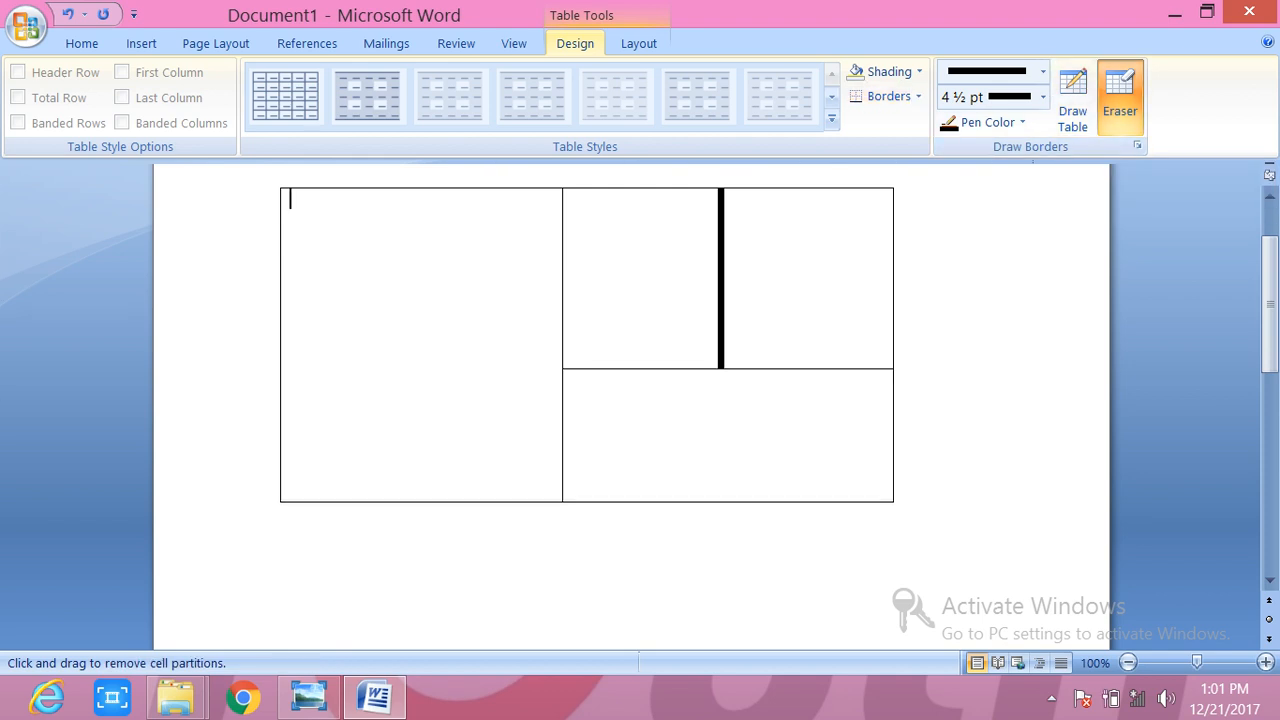
pyautogui.press('Escape')
pyautogui.hotkey('ctrl', 'a')
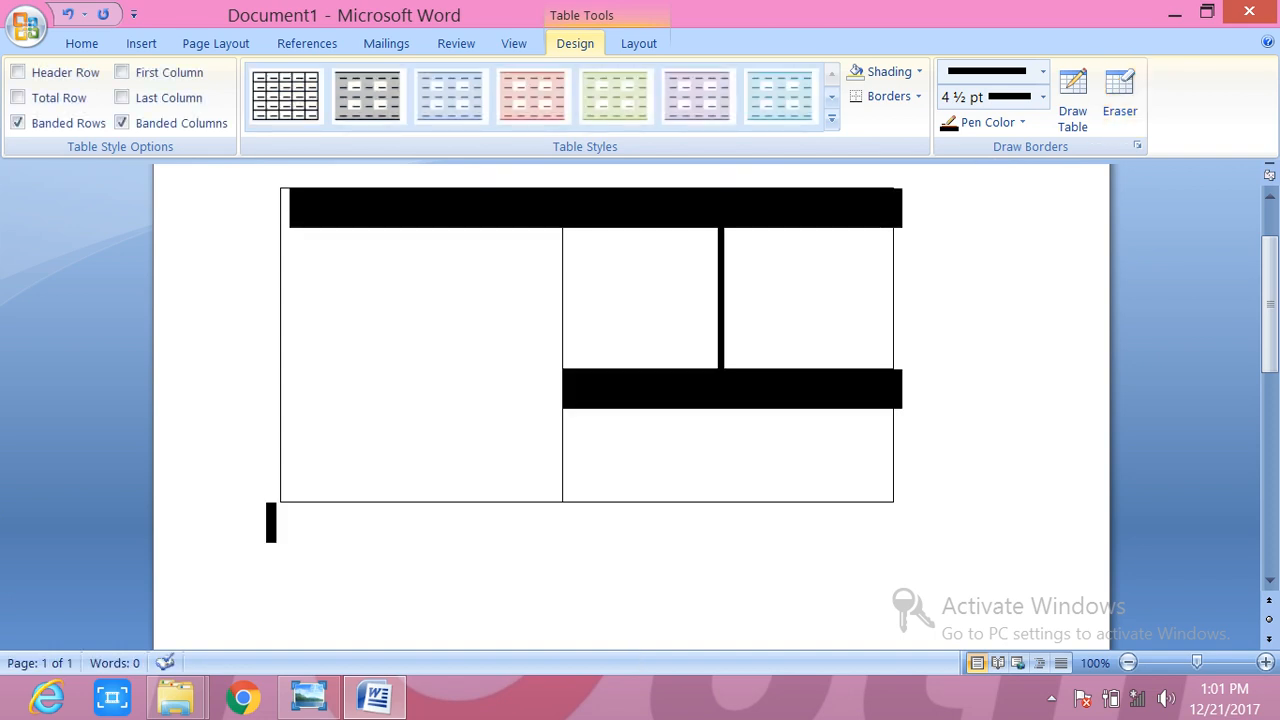
pyautogui.press('Delete')
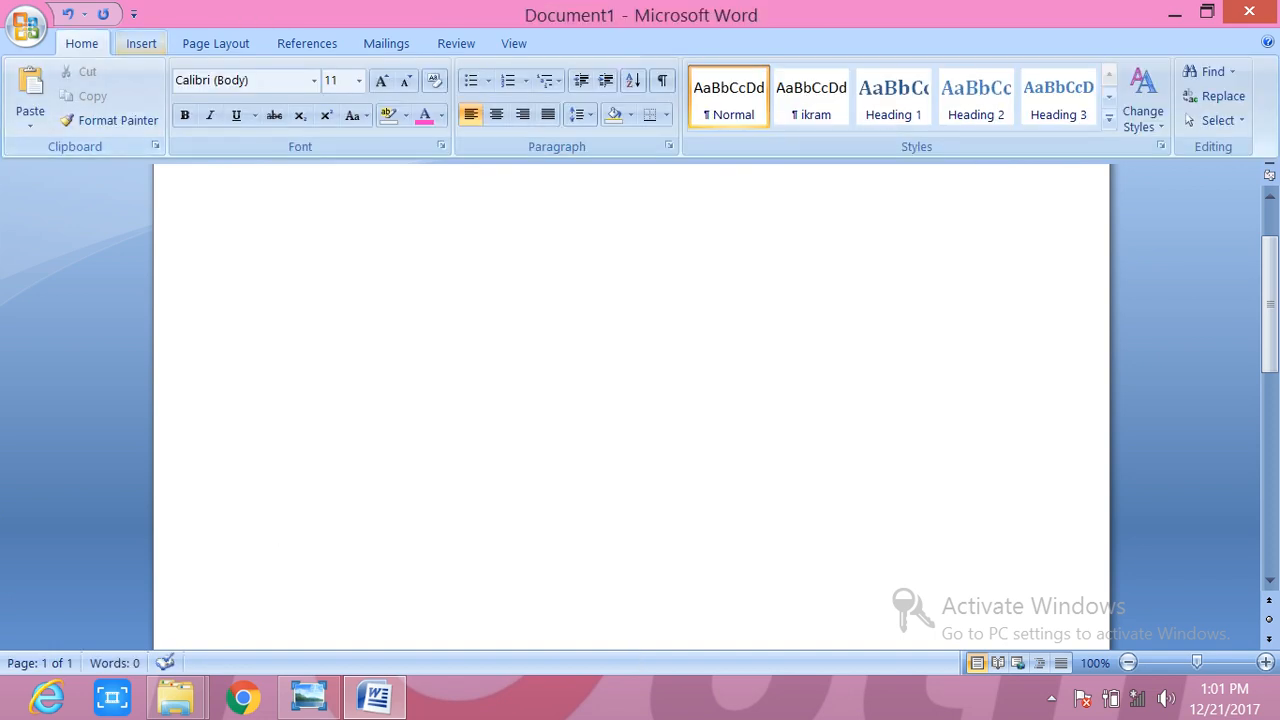
pyautogui.click(141, 43)
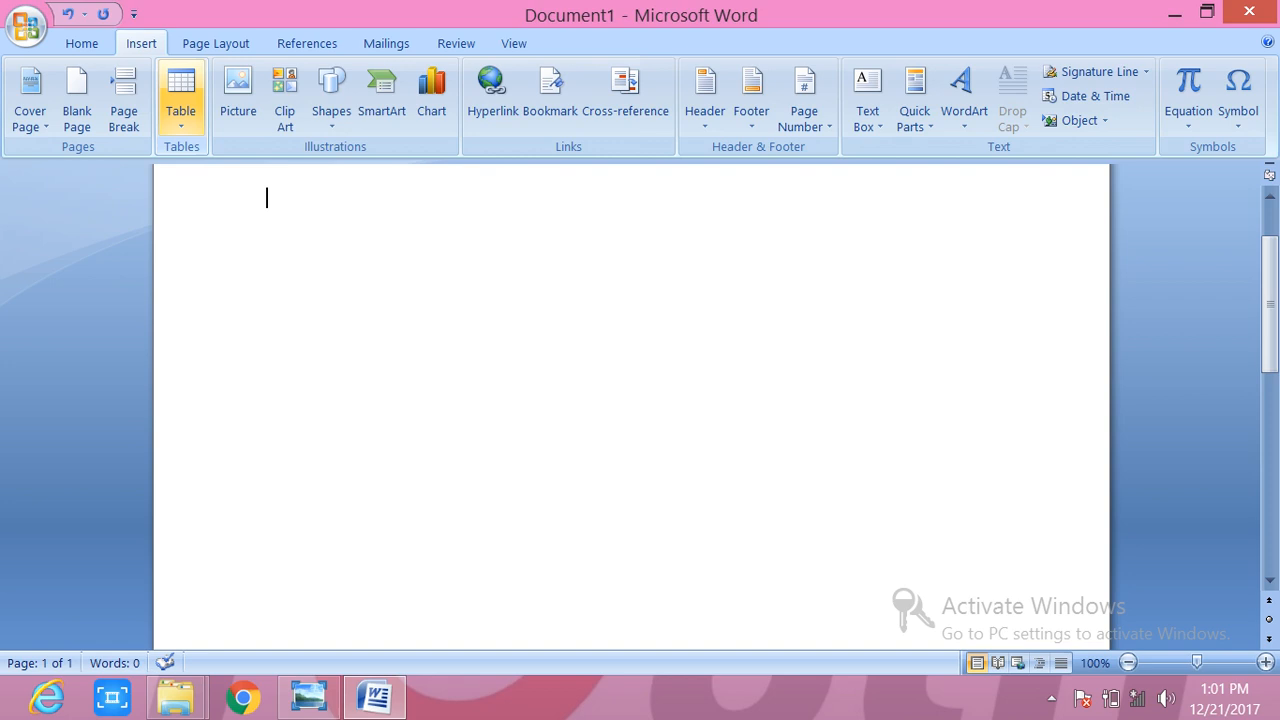
pyautogui.click(181, 100)
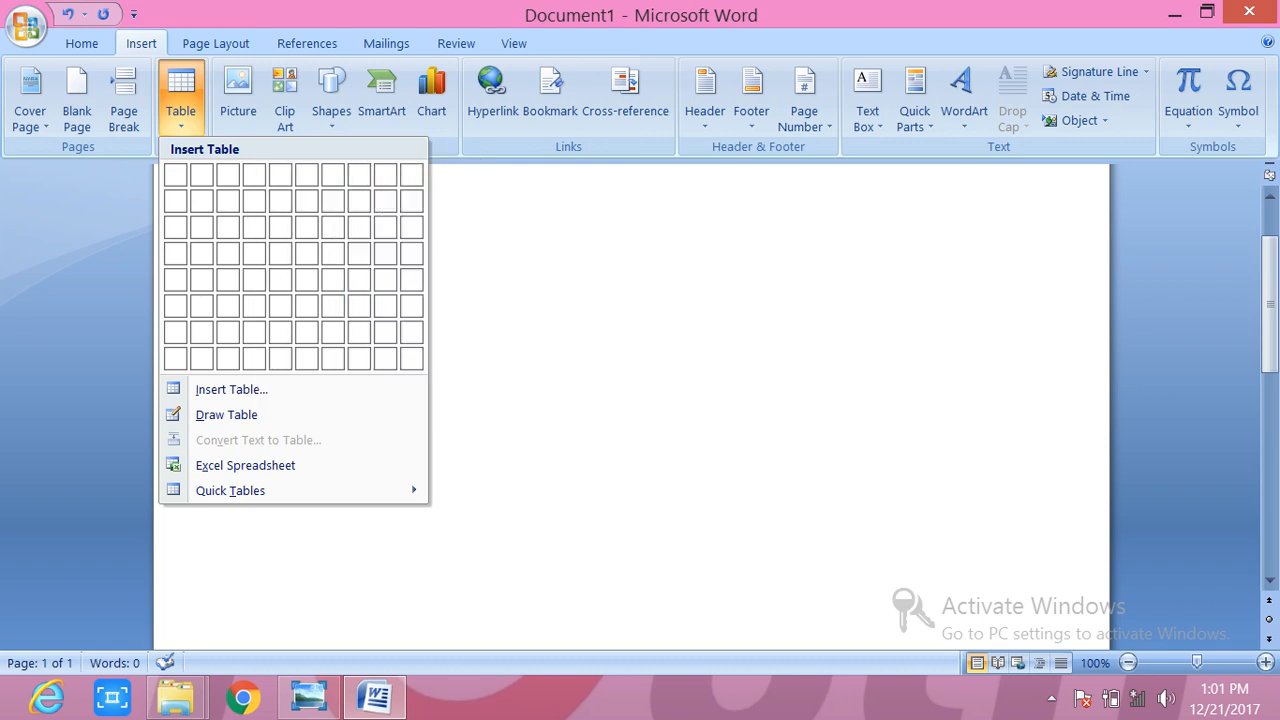
pyautogui.press('Escape')
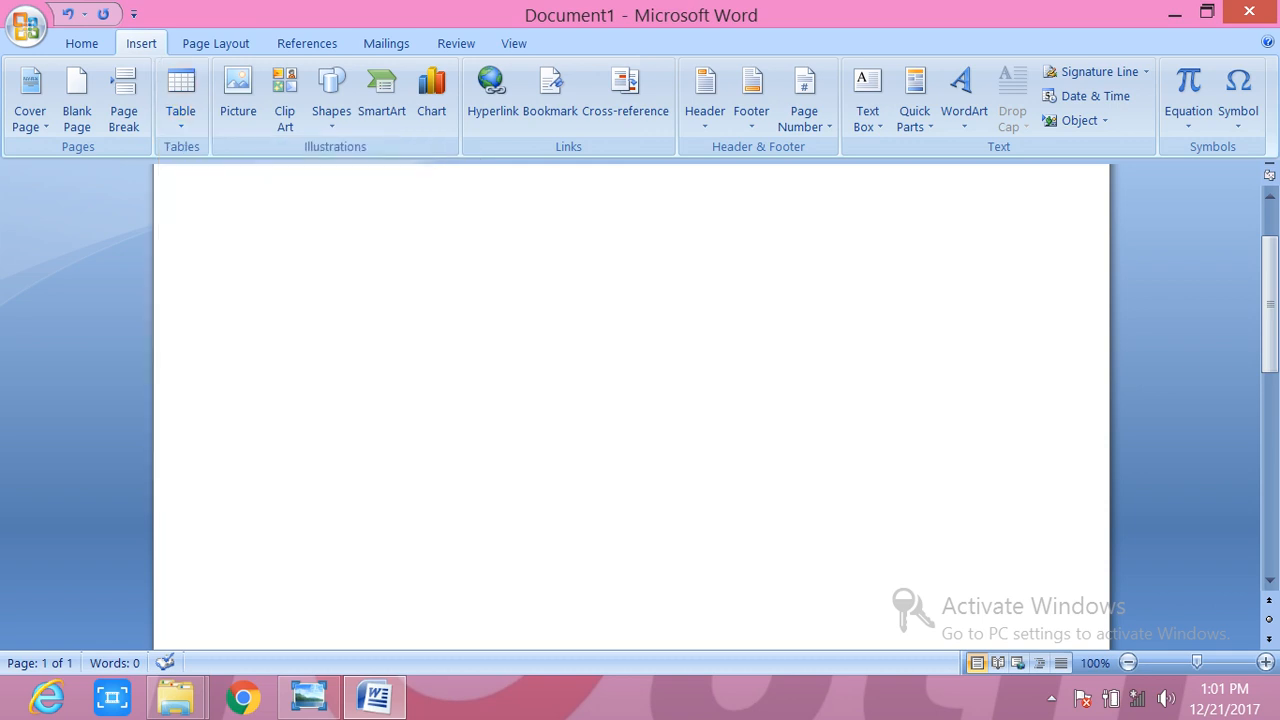
# - Enter five separate lines of text: a person's first name, Youth, Institute, English and urdu
pyautogui.write('farman')
pyautogui.press('Return')
pyautogui.write('yo')
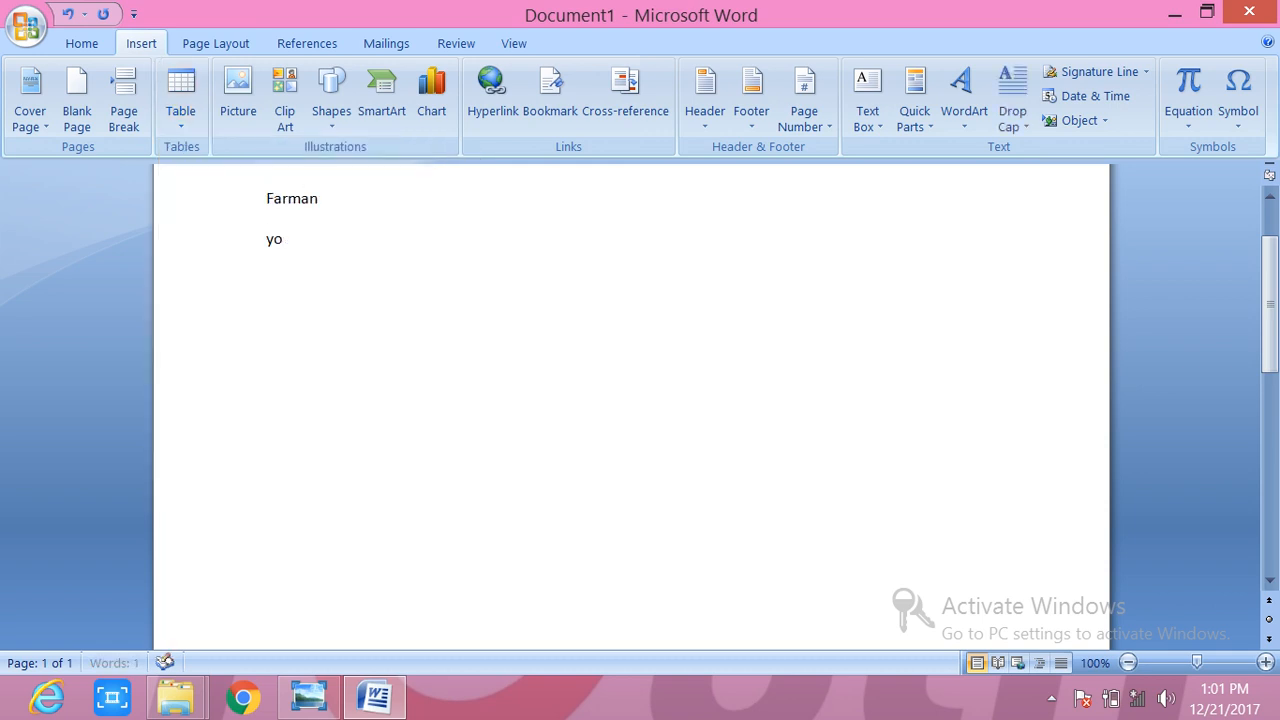
pyautogui.write('uth')
pyautogui.press('Return')
pyautogui.write('institute')
pyautogui.press('Return')
pyautogui.write('englis')
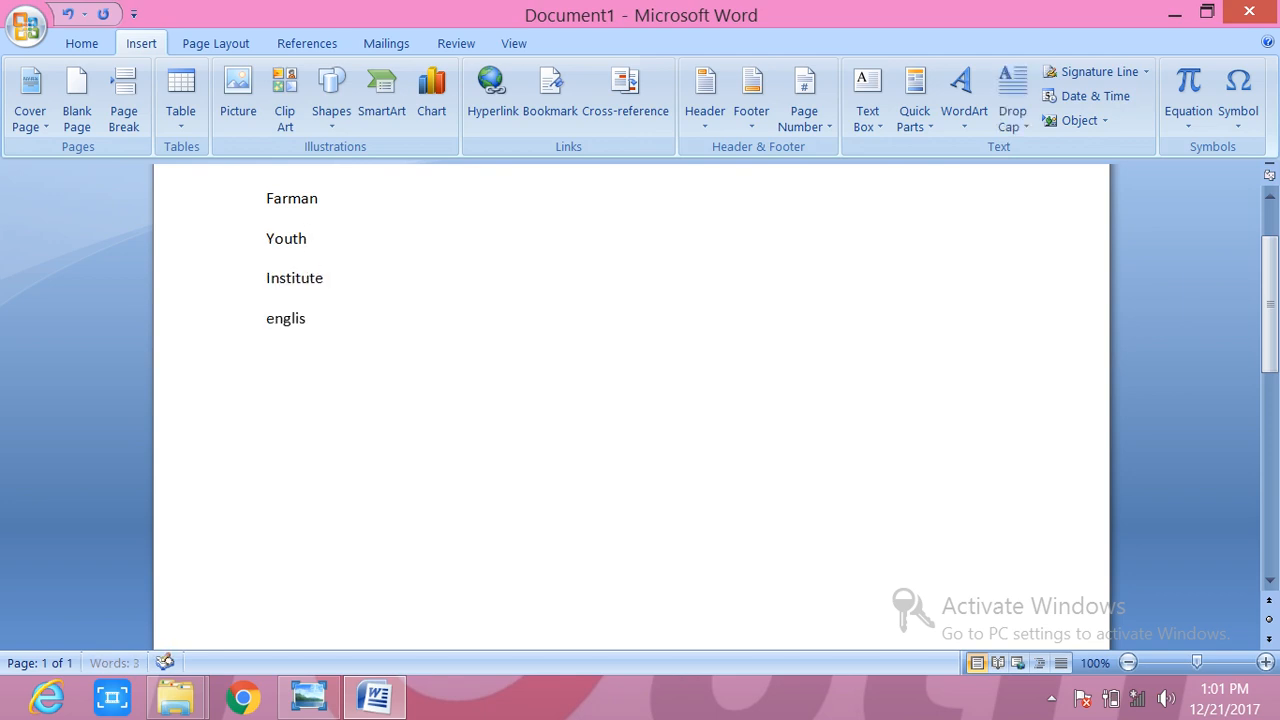
pyautogui.write('h')
pyautogui.press('Return')
pyautogui.write('urdu')
# - Convert all five lines of text into a one-column table, separating the text at paragraphs
pyautogui.hotkey('ctrl', 'a')
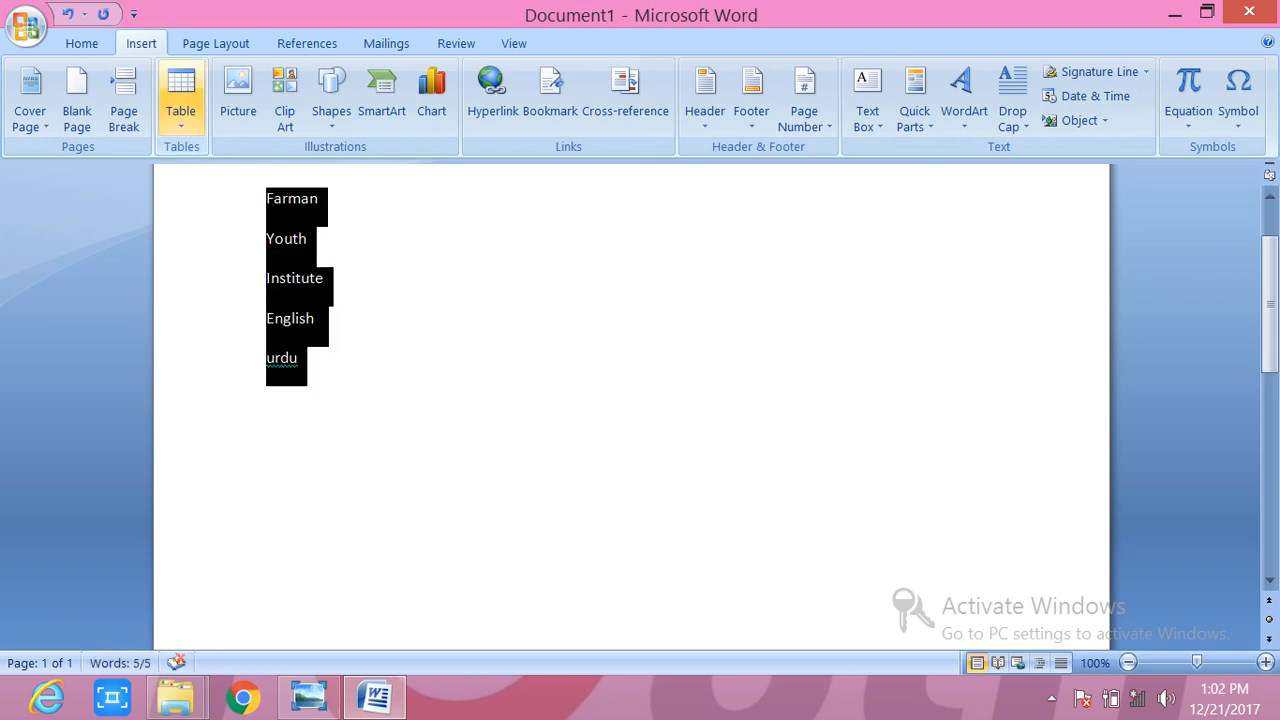
pyautogui.click(180, 100)
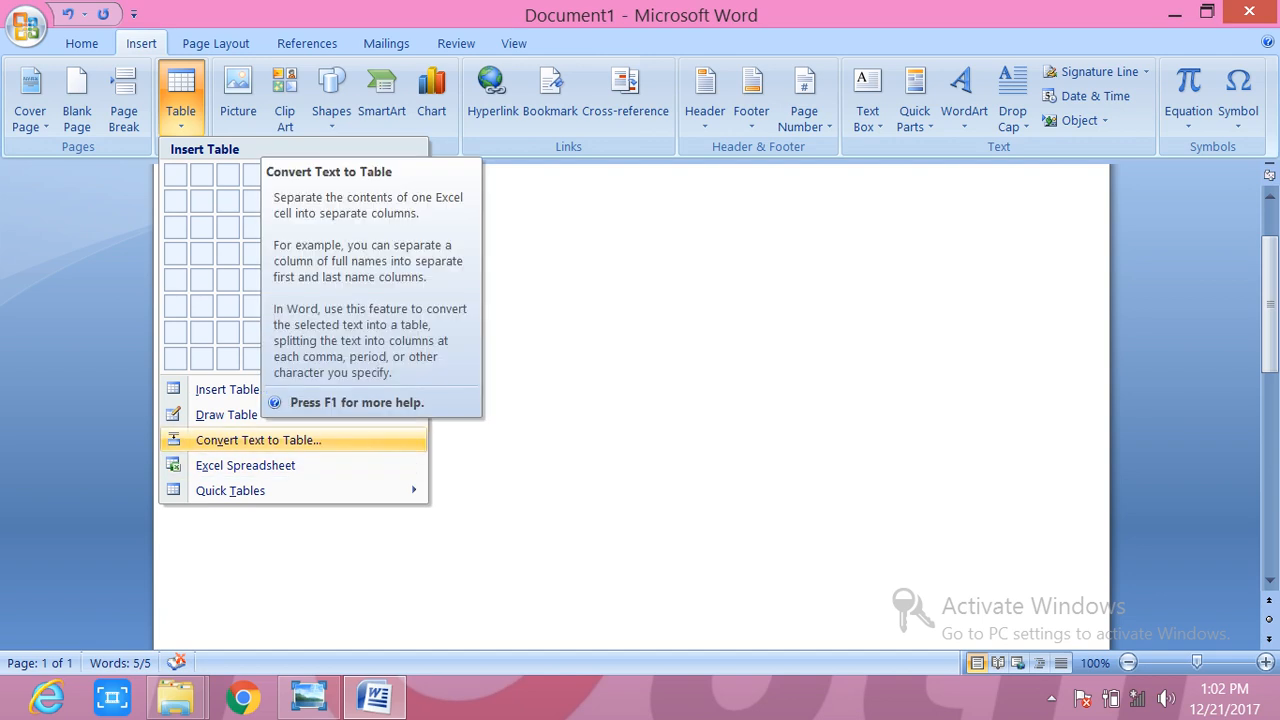
pyautogui.click(258, 440)
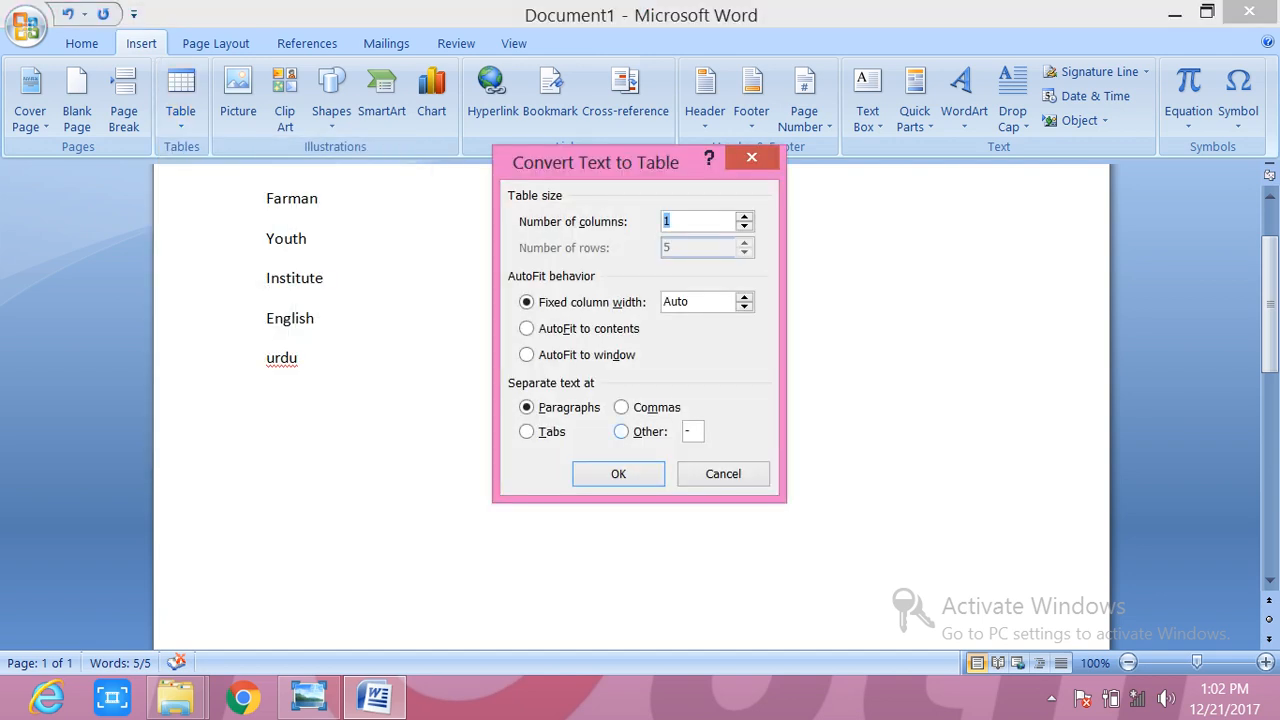
pyautogui.click(618, 473)
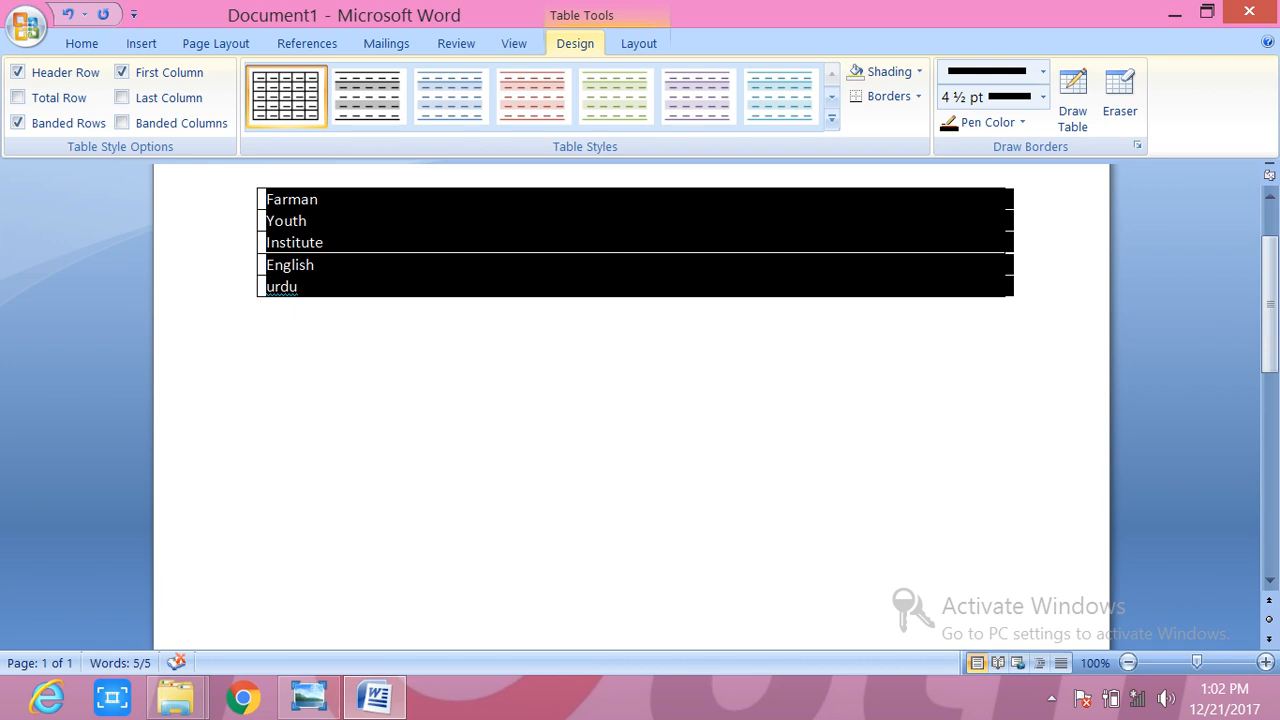
pyautogui.click(267, 308)
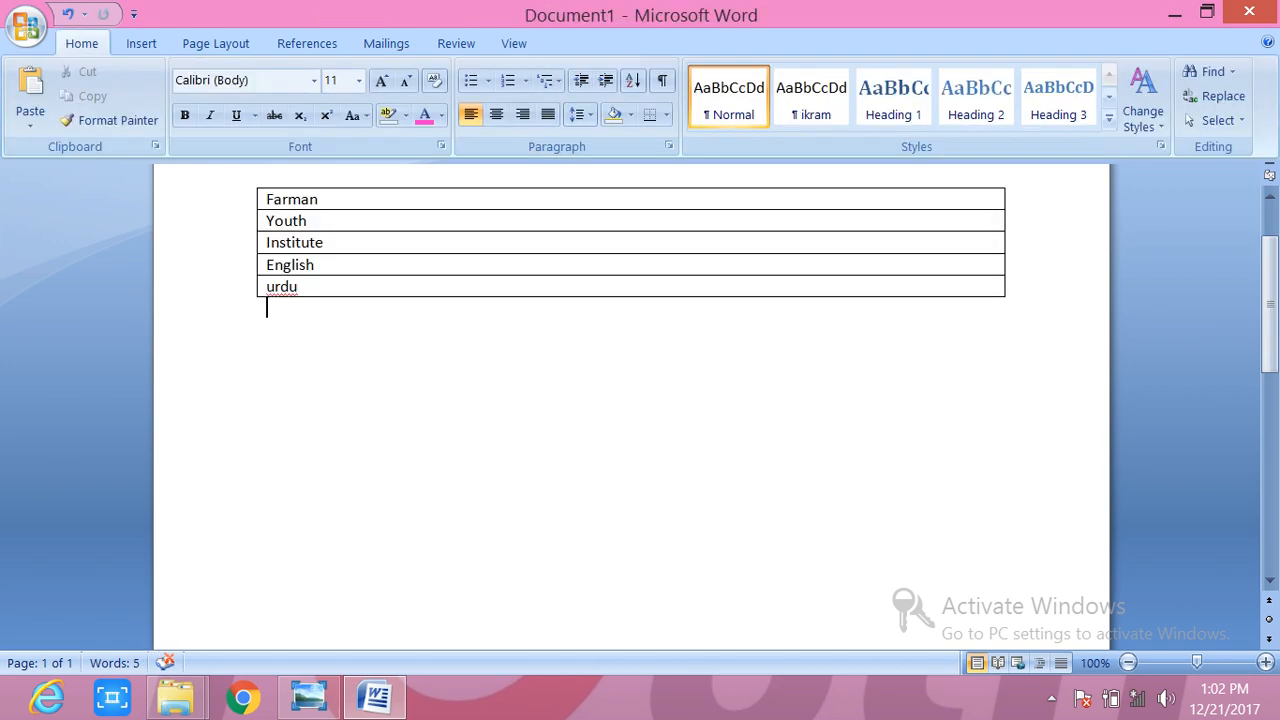
# - Delete the converted table and insert an Excel spreadsheet into the empty document
pyautogui.hotkey('ctrl', 'a')
pyautogui.press('Delete')
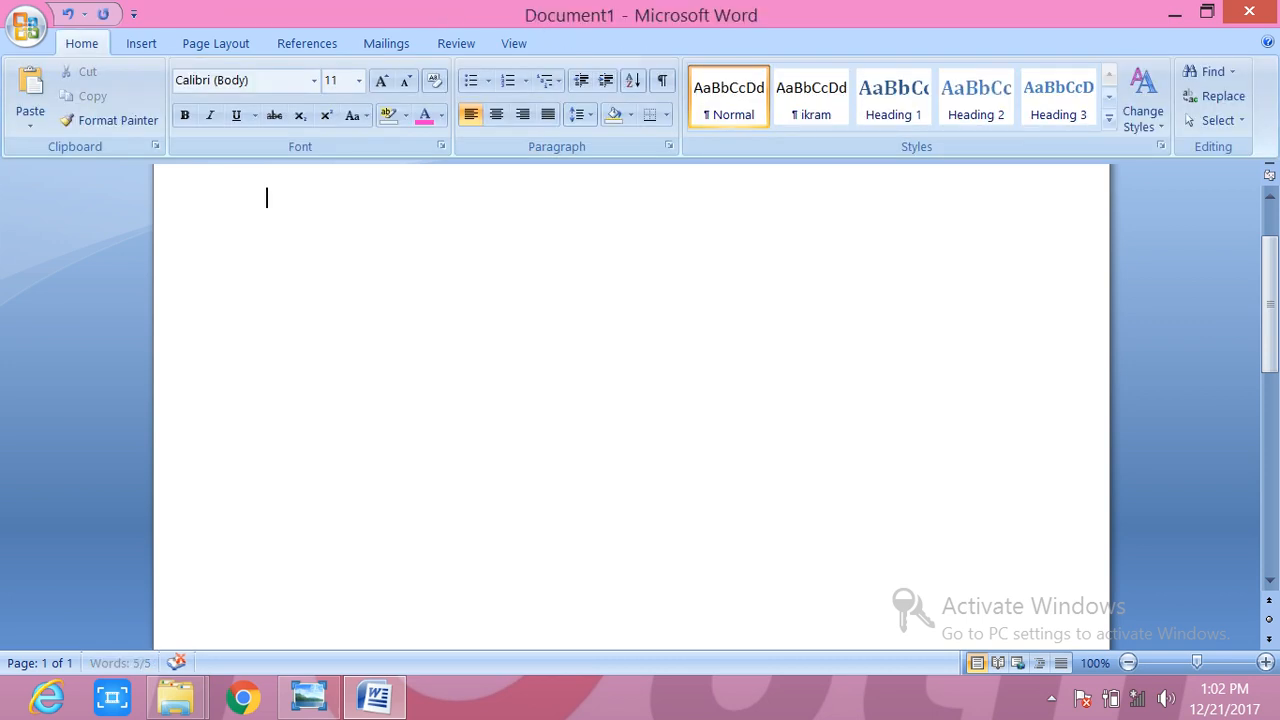
pyautogui.click(141, 43)
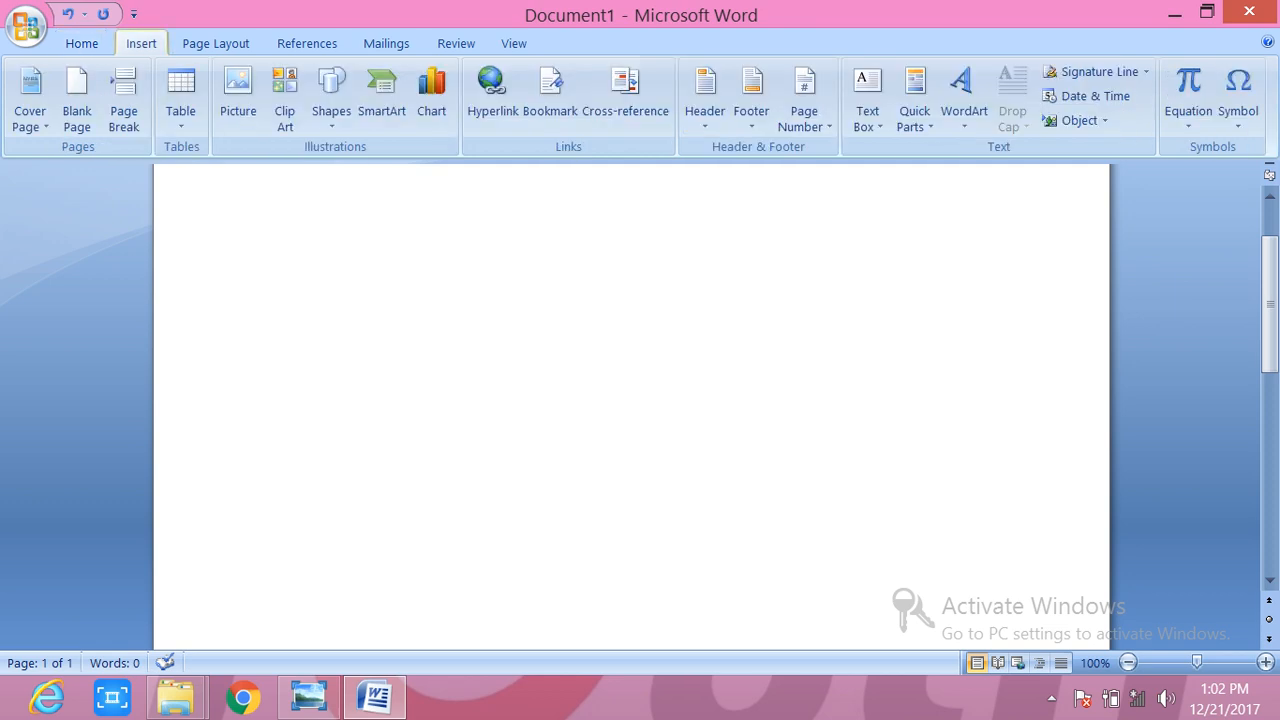
pyautogui.click(181, 95)
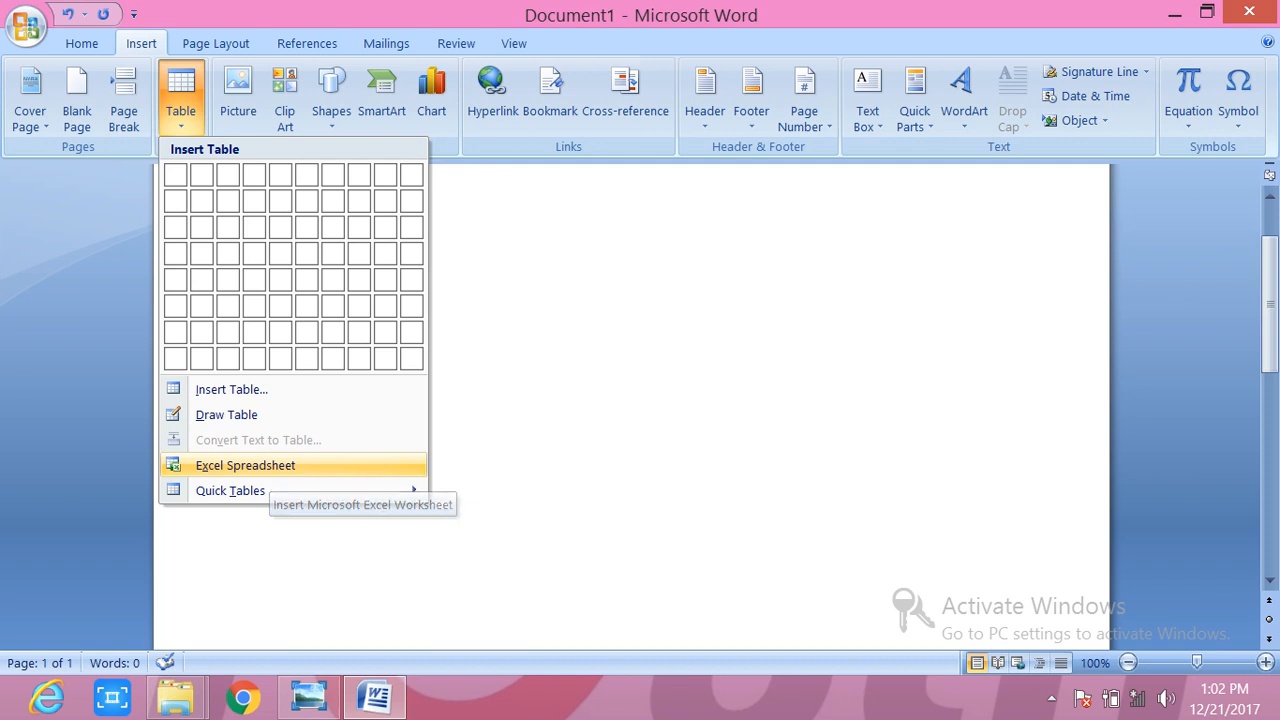
pyautogui.click(268, 466)
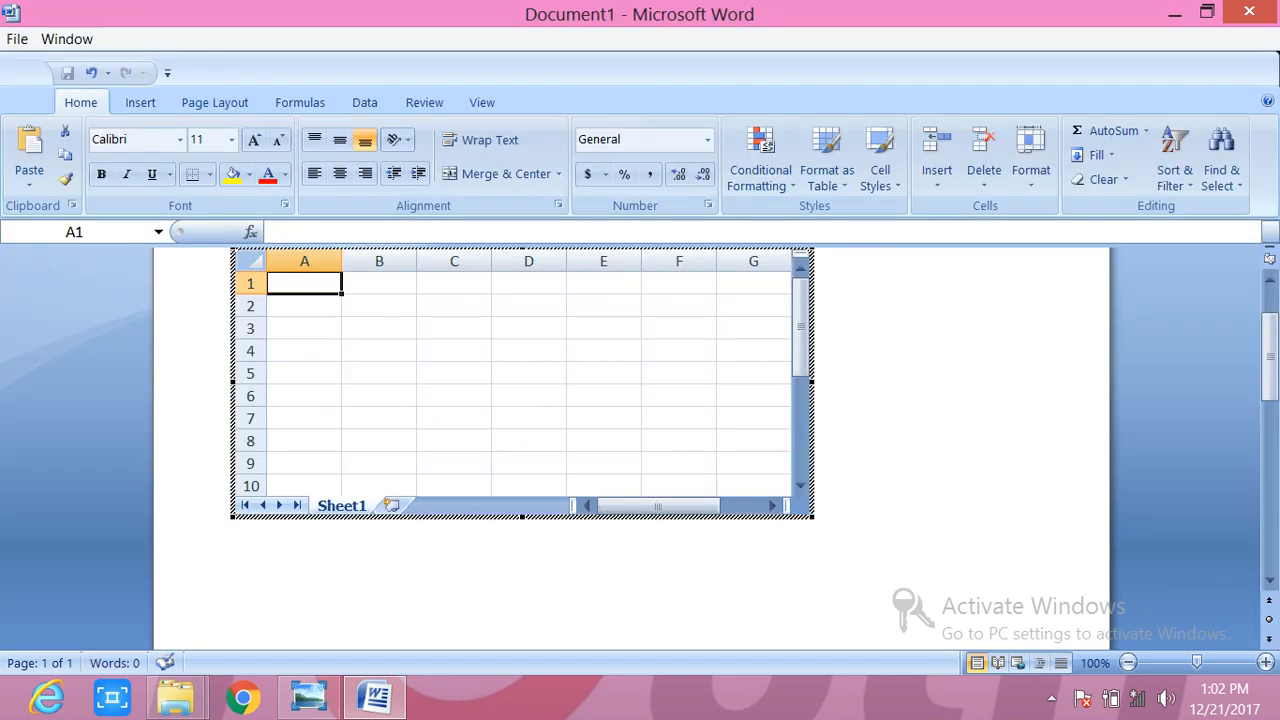
# - Enter jan in cell A1, autofill the months across A1:E8, and return to the document
pyautogui.write('jan')
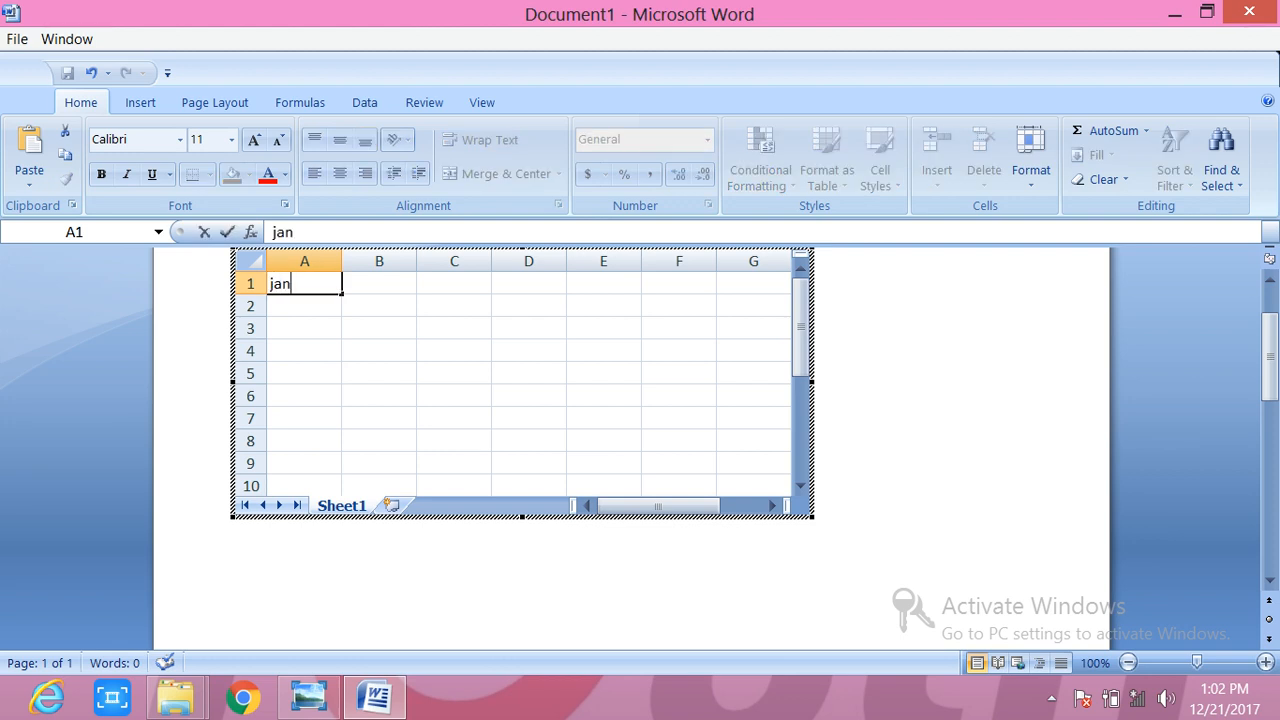
pyautogui.press('Return')
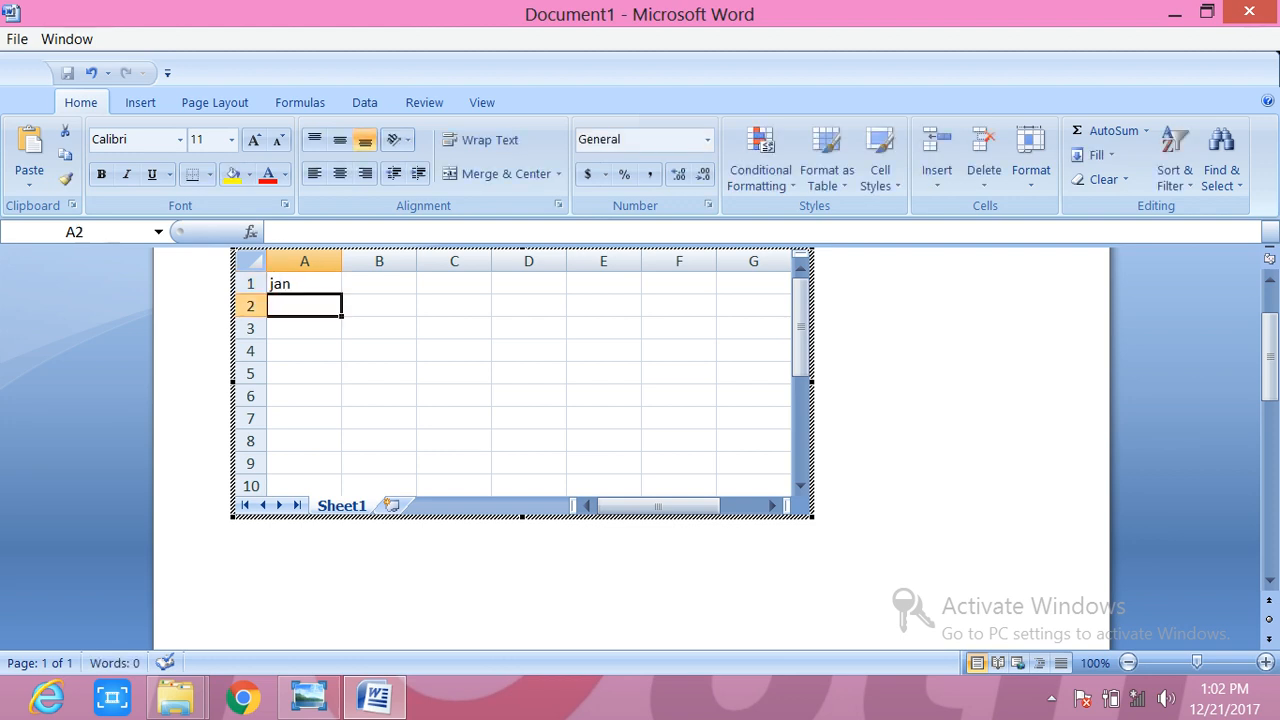
pyautogui.click(304, 284)
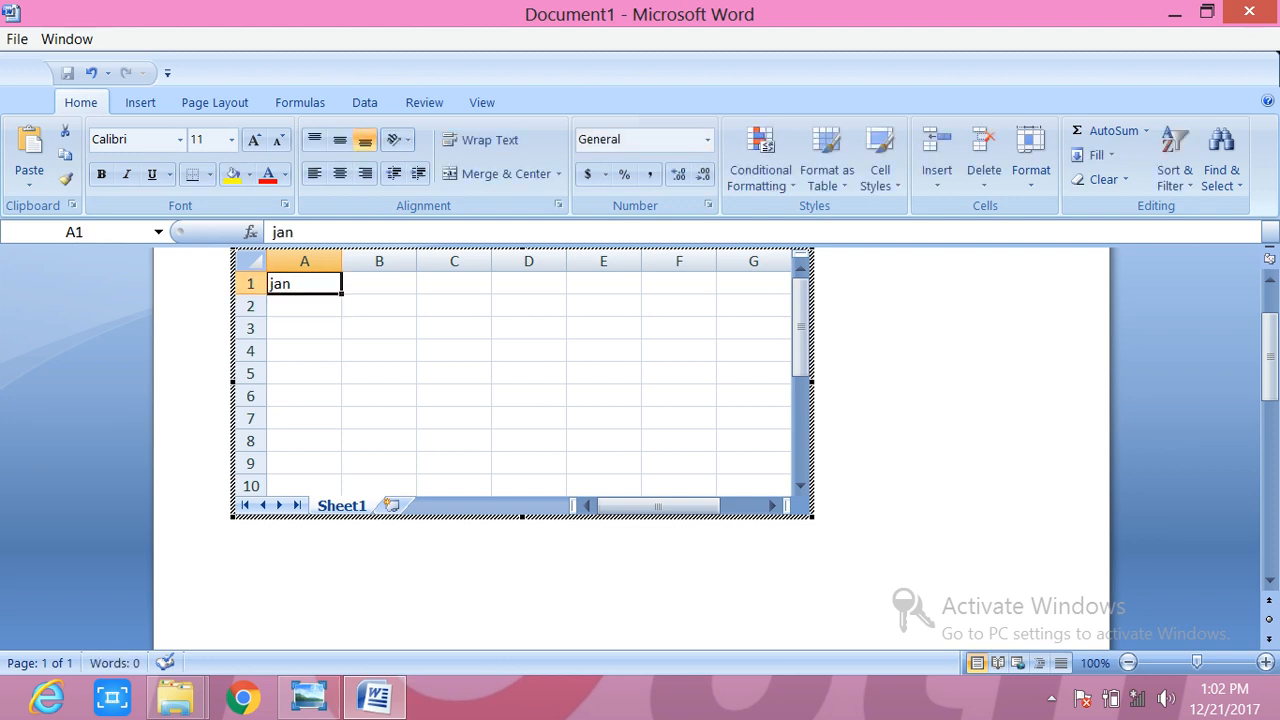
pyautogui.moveTo(341, 294); pyautogui.dragTo(650, 455)
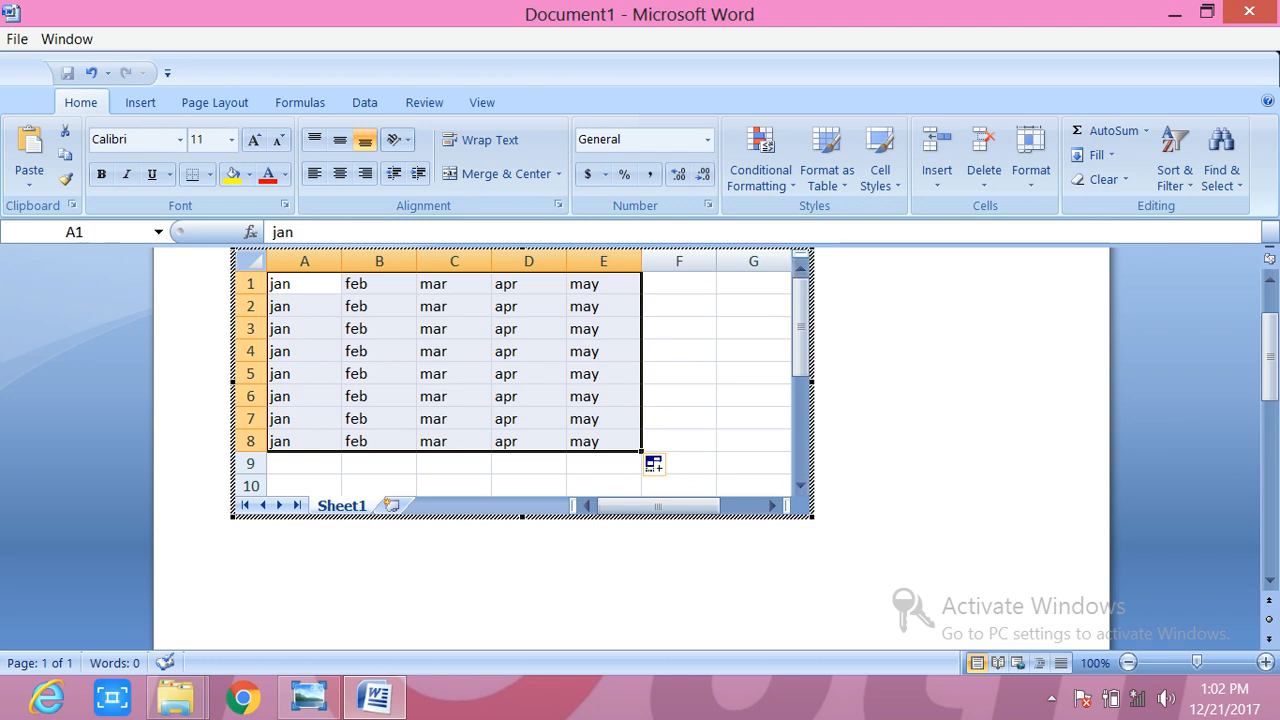
pyautogui.click(720, 570)
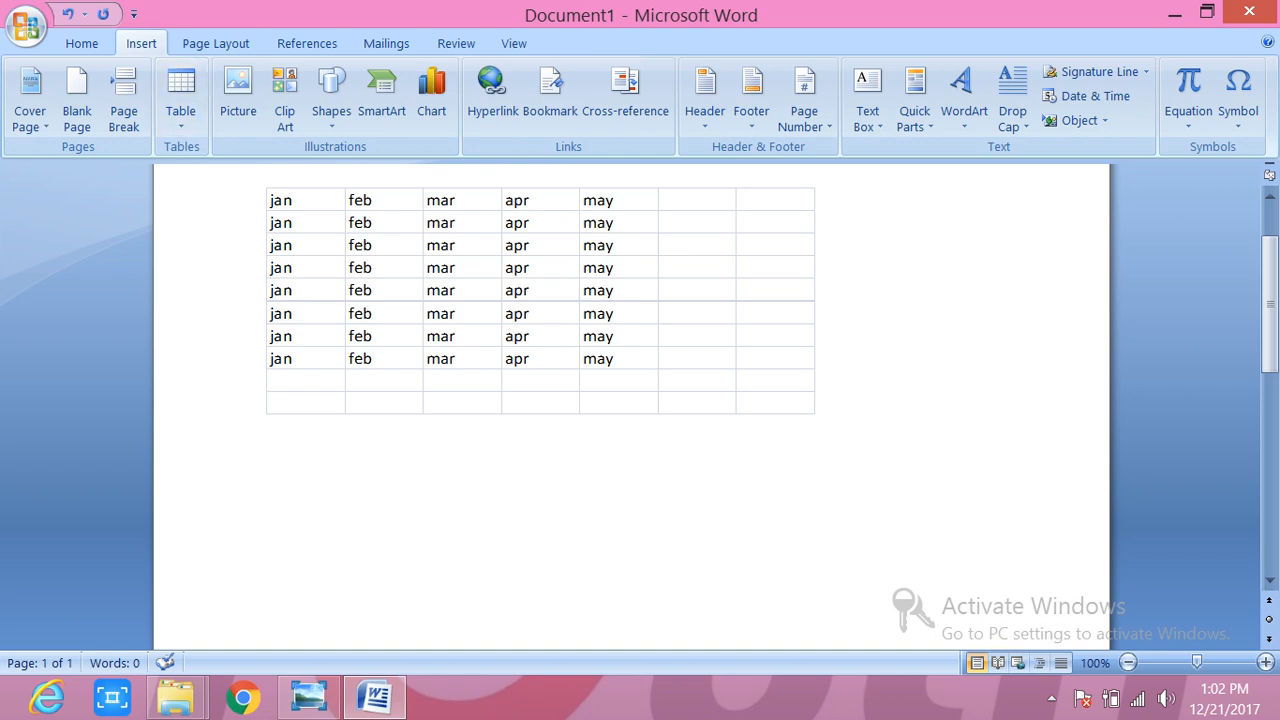
# - Delete the embedded spreadsheet and insert the Calendar 2 quick table
pyautogui.hotkey('ctrl', 'a')
pyautogui.press('Delete')
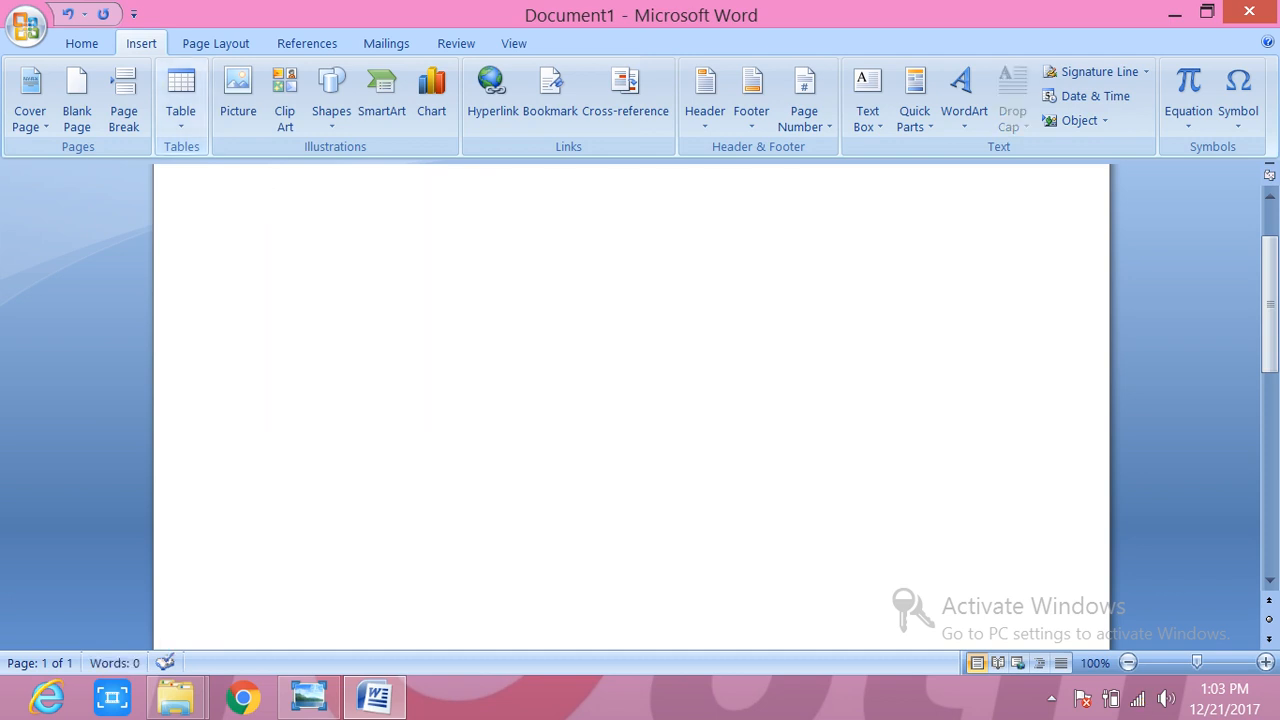
pyautogui.click(180, 100)
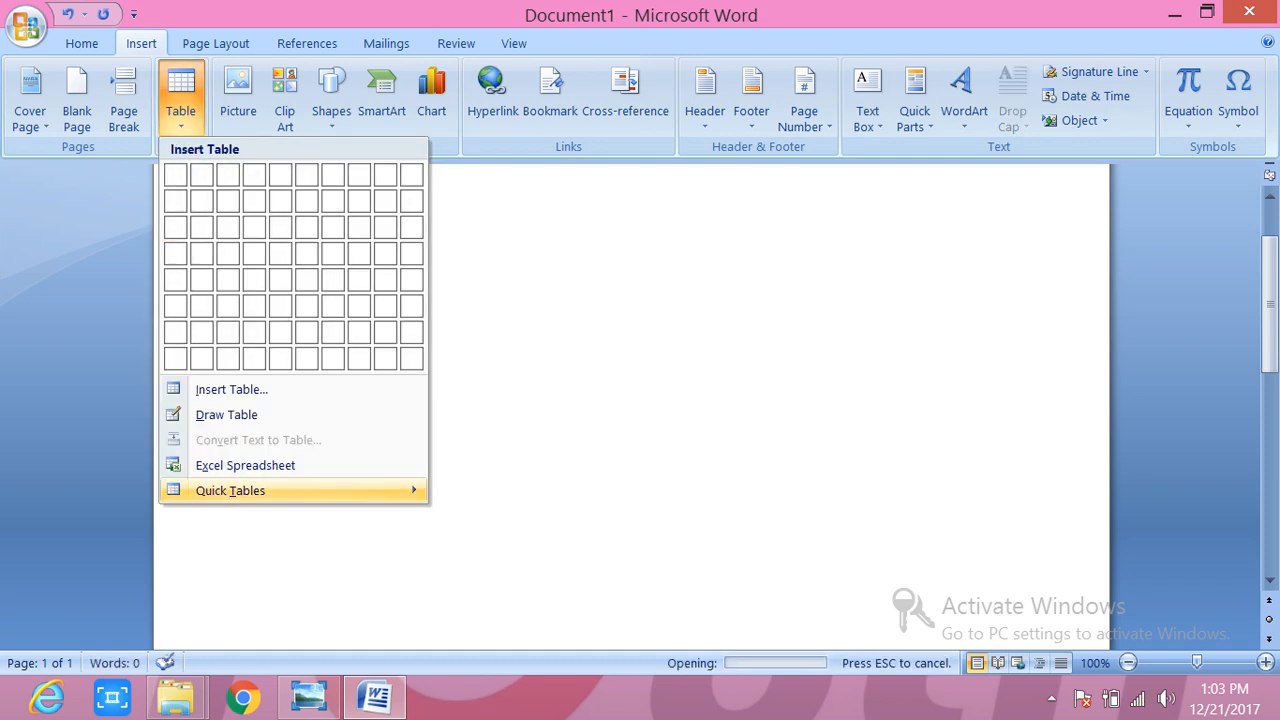
pyautogui.moveTo(230, 490)
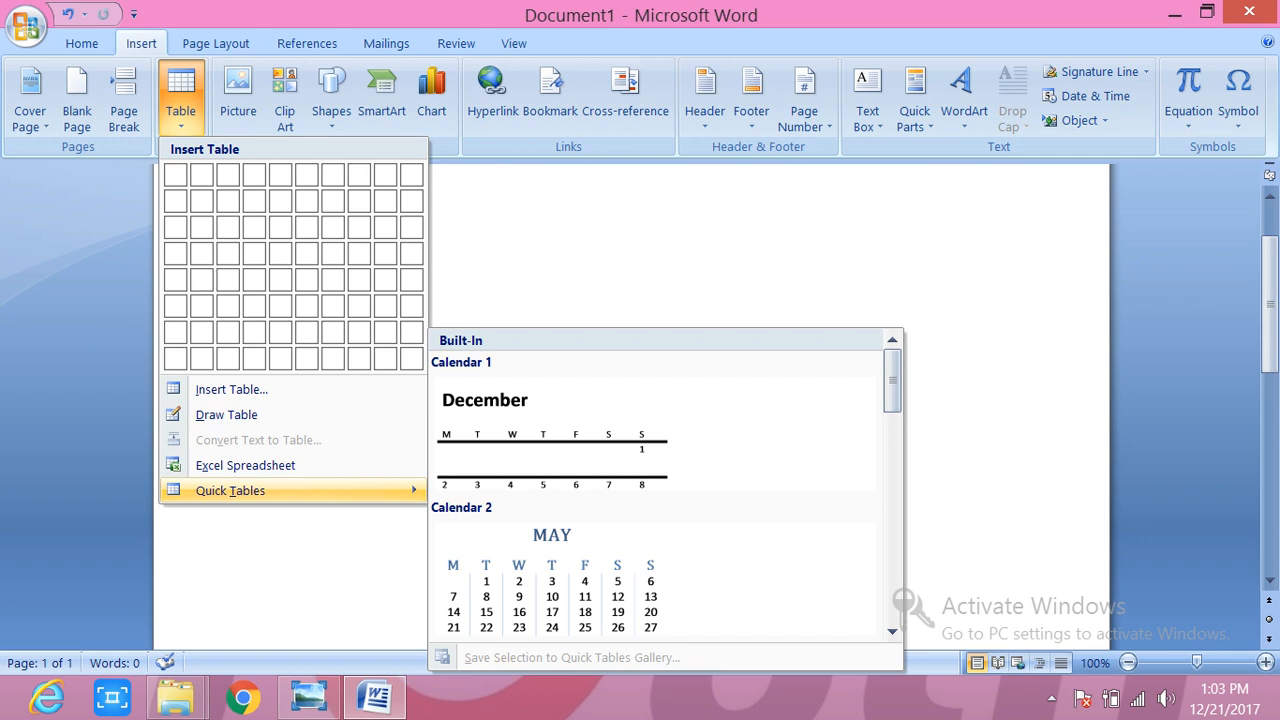
pyautogui.click(600, 580)
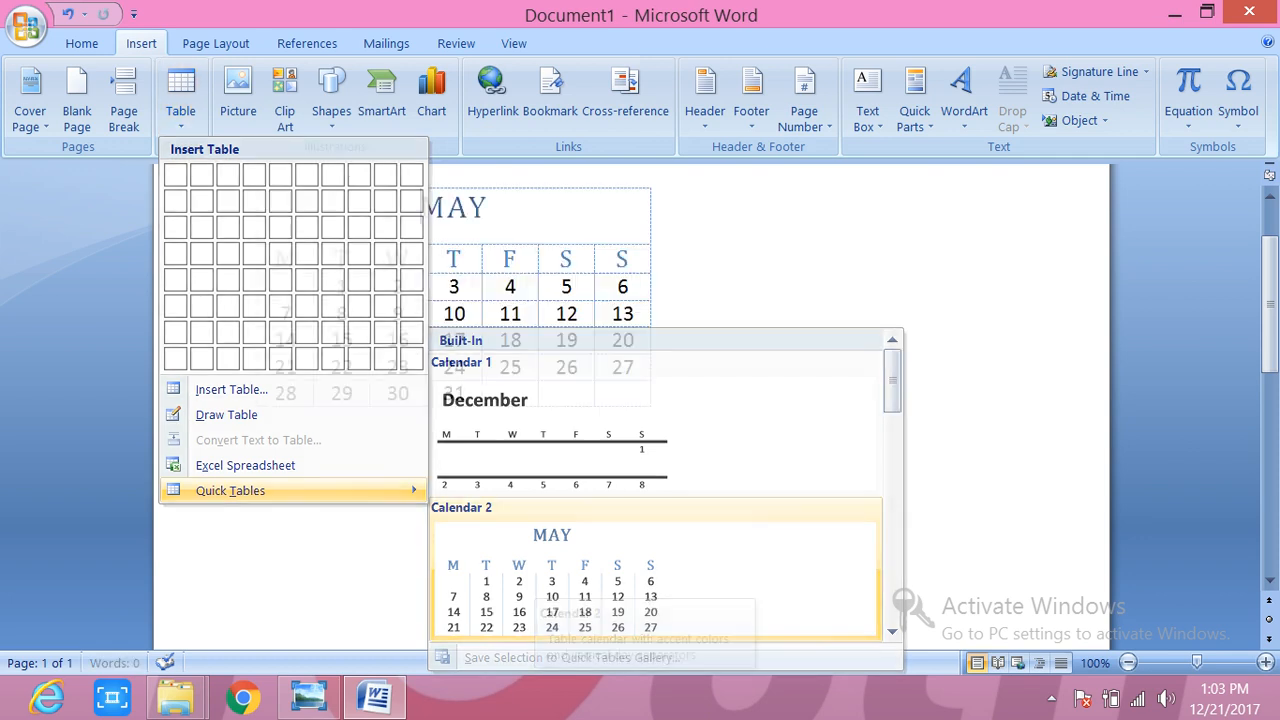
# - Replace the calendar's MAY title with JJ, and delete the whole calendar table
pyautogui.moveTo(489, 209); pyautogui.dragTo(421, 209)
pyautogui.write('JJ')
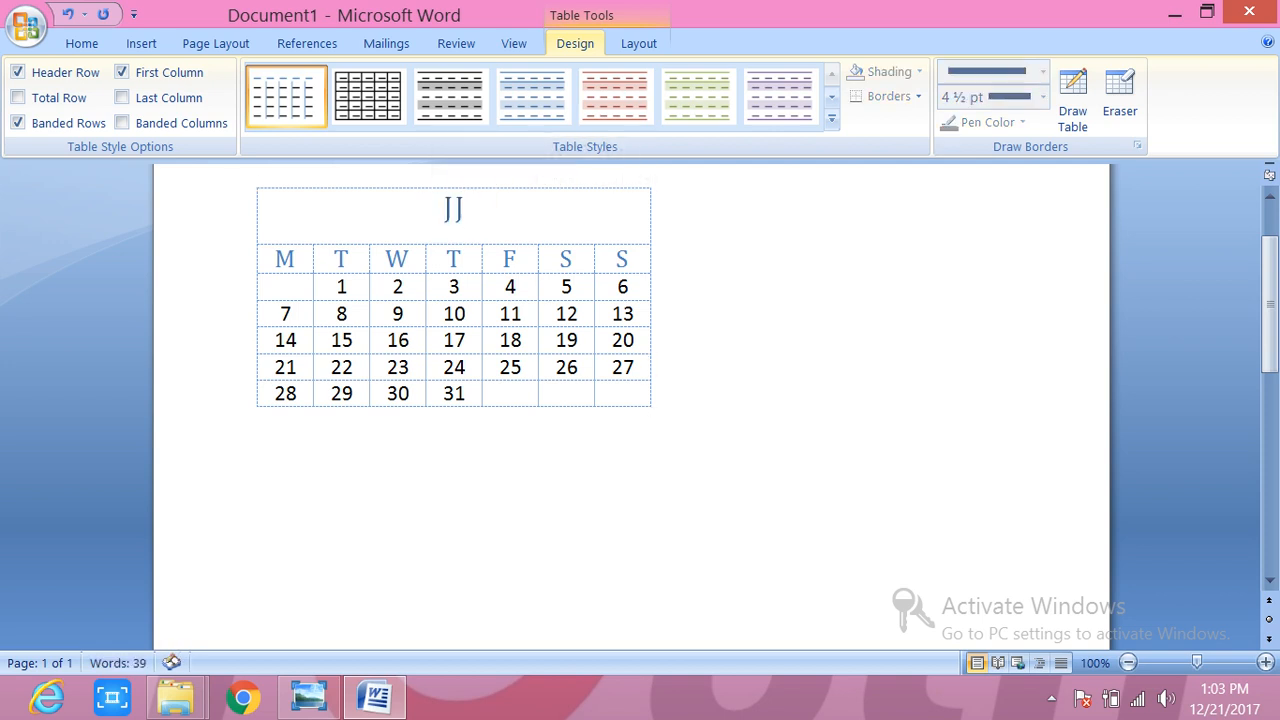
pyautogui.hotkey('ctrl', 'a')
pyautogui.press('Delete')
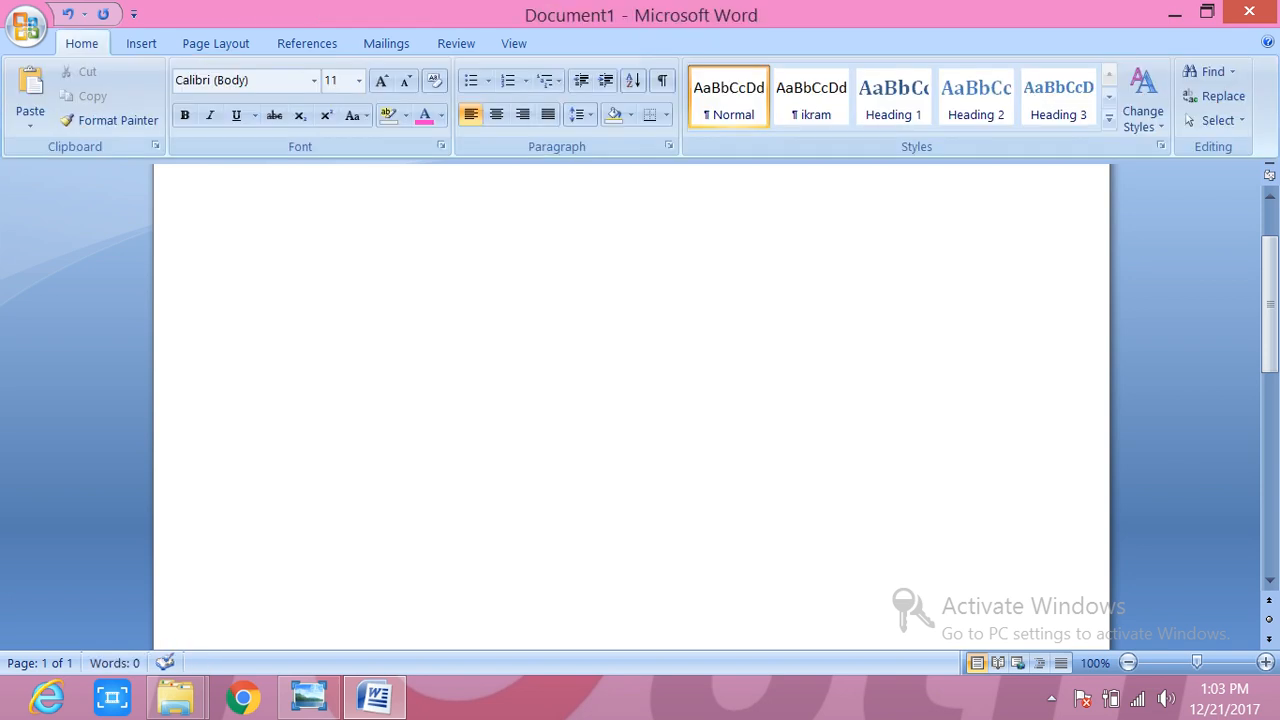
# - Insert the Matrix quick table into the empty document
pyautogui.click(141, 44)
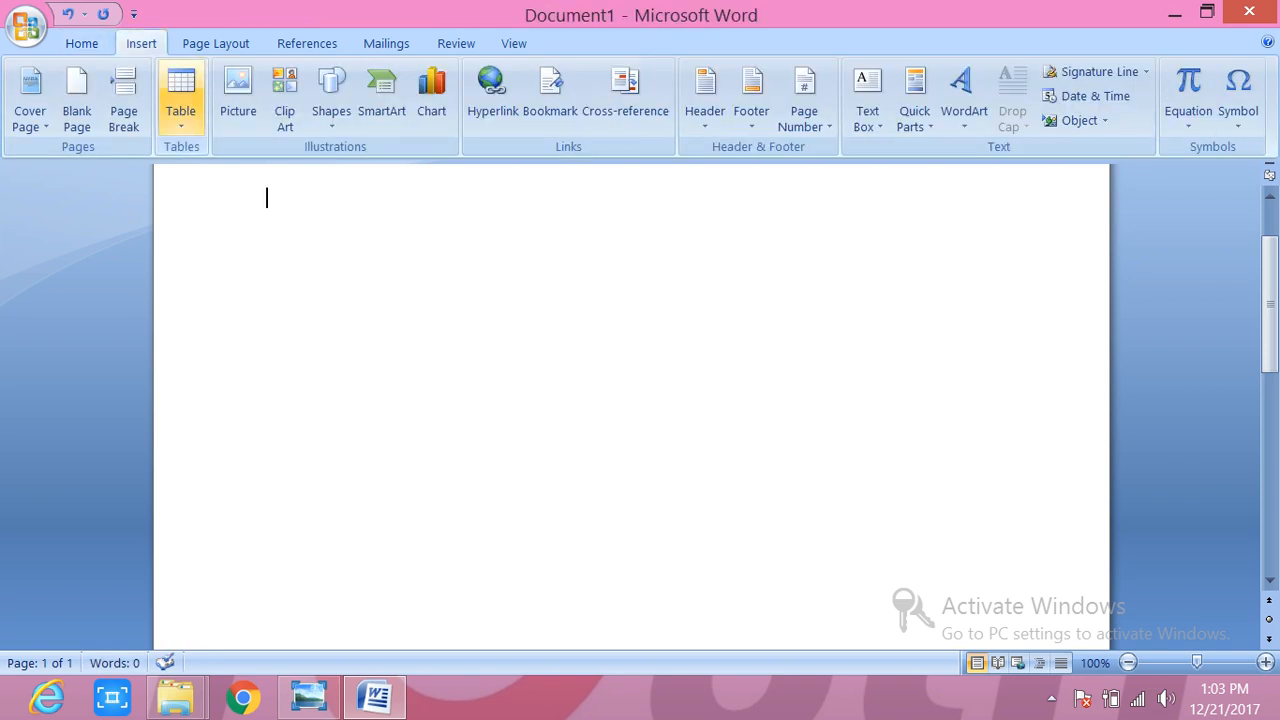
pyautogui.click(181, 100)
pyautogui.moveTo(230, 490)
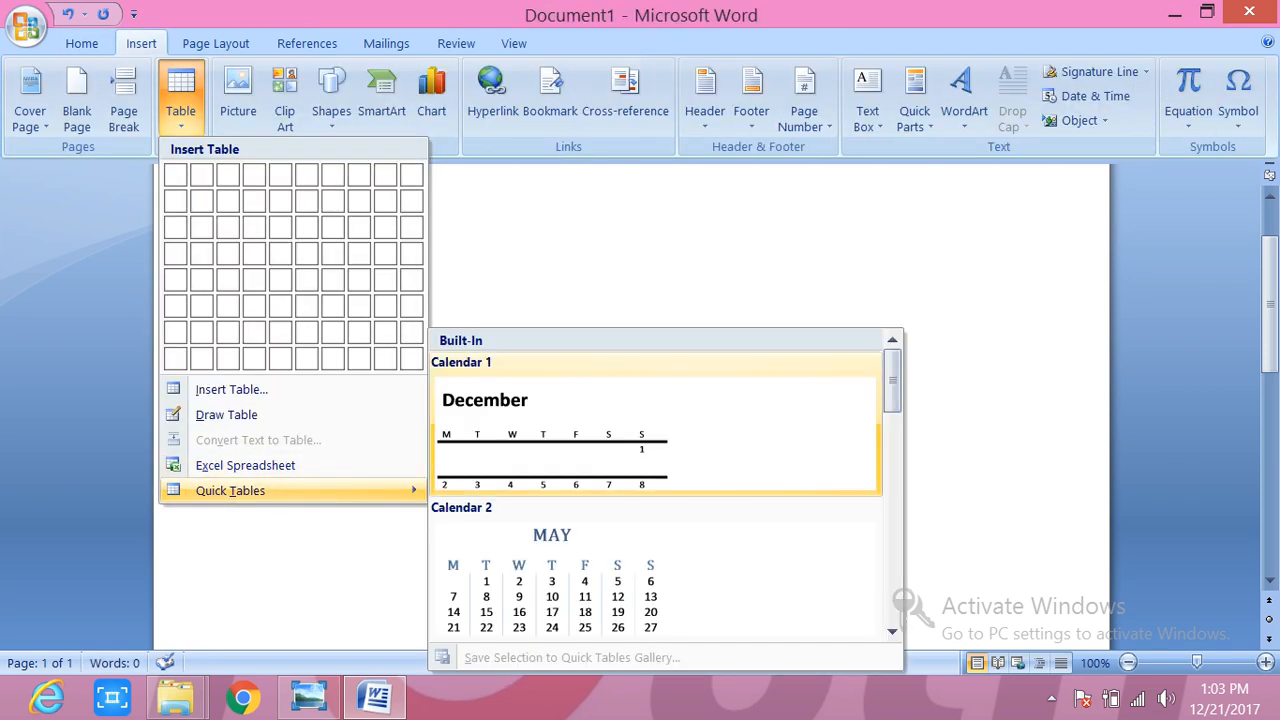
pyautogui.scroll(-5, 652, 500)
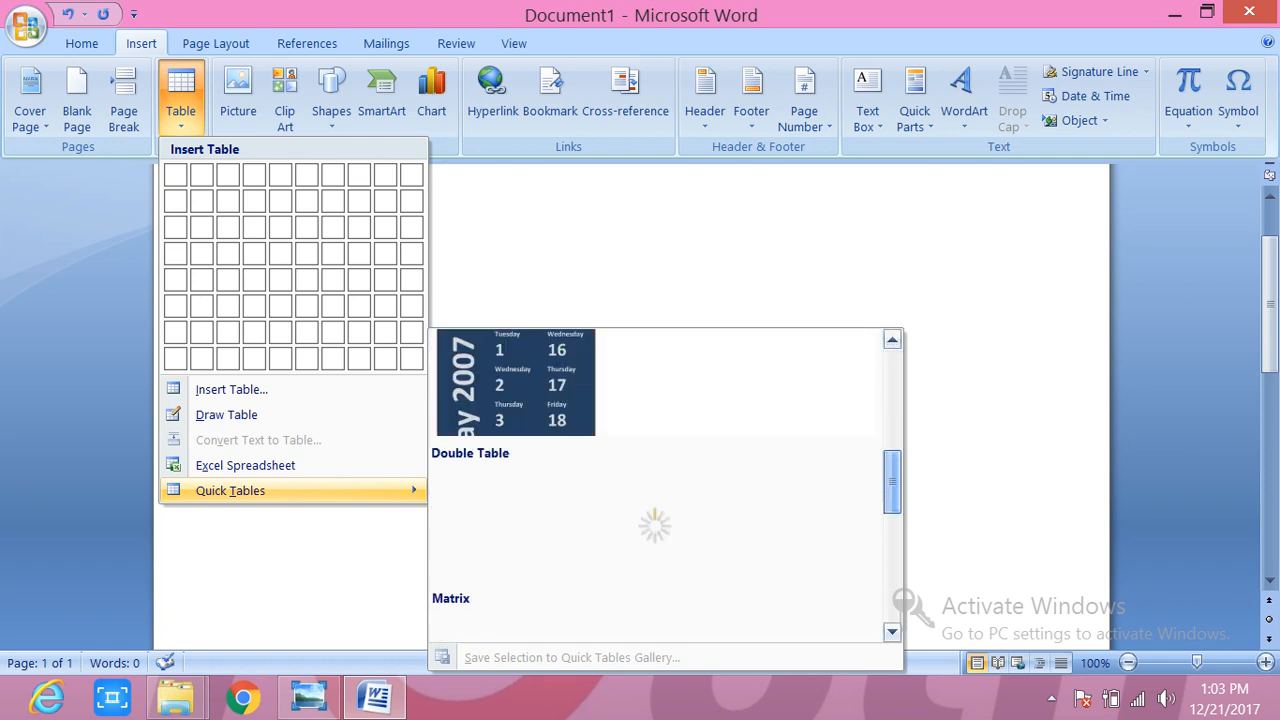
pyautogui.scroll(-2, 652, 500)
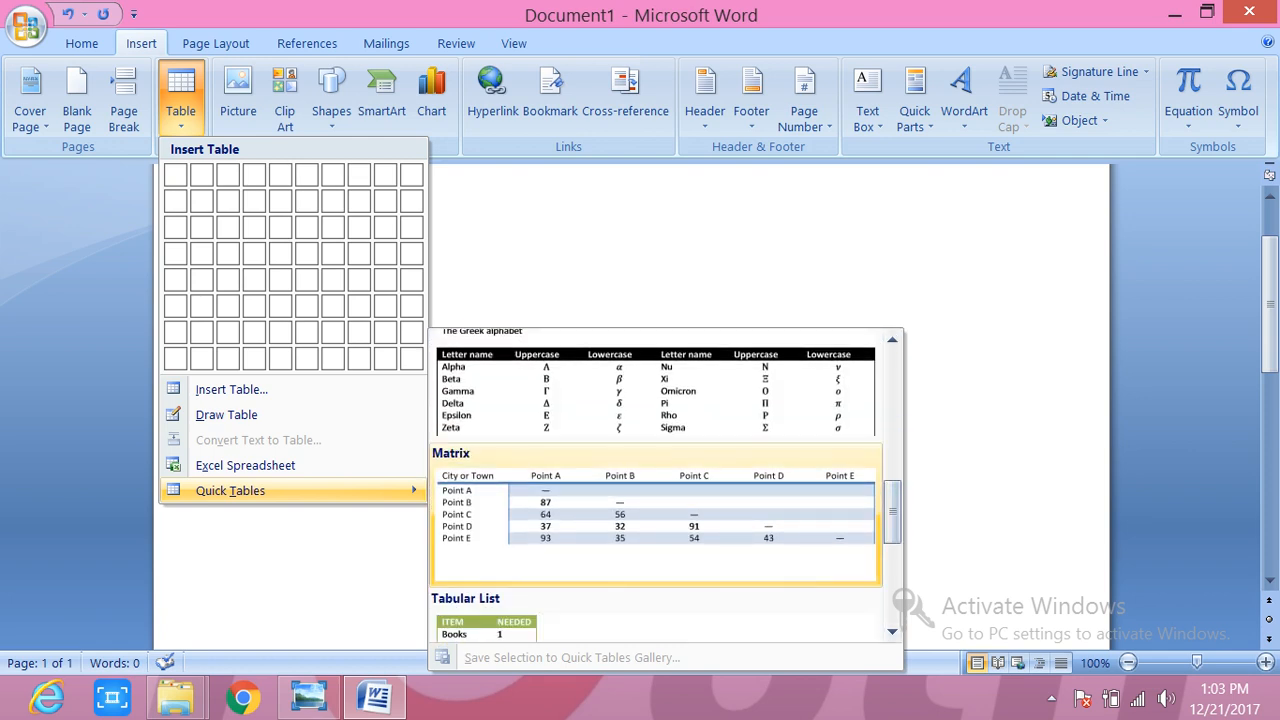
pyautogui.click(652, 515)
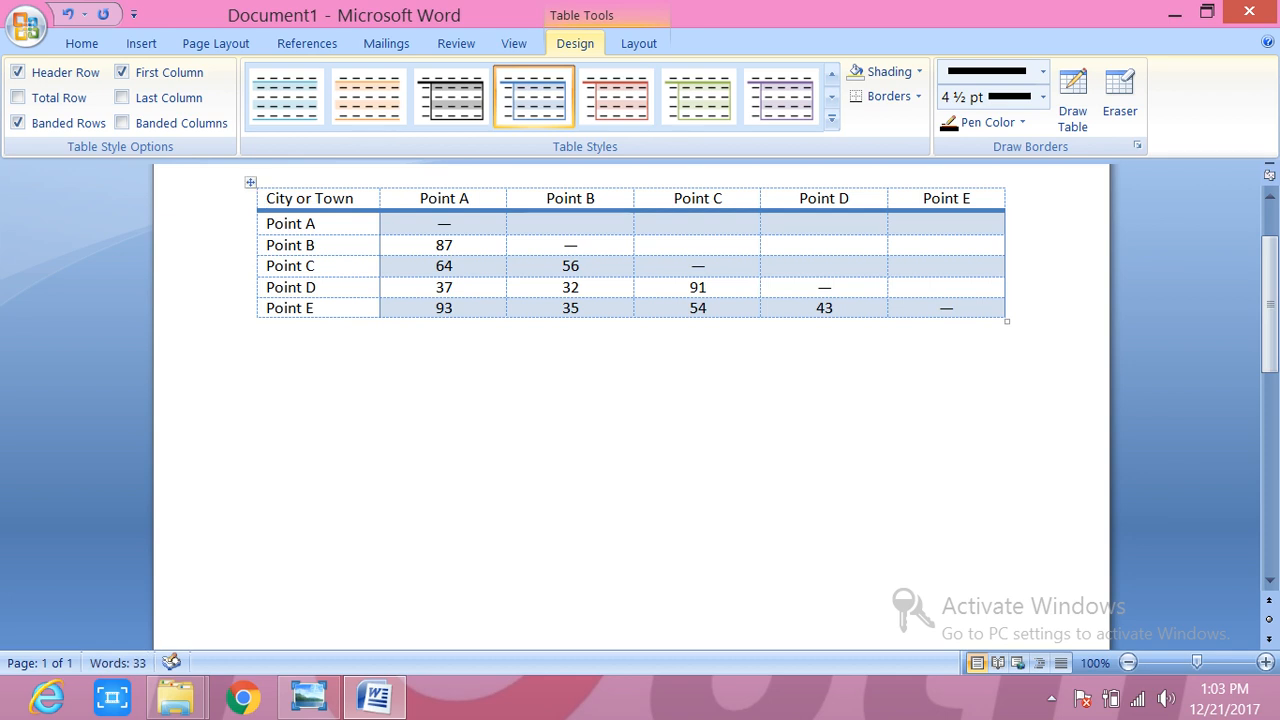
# - Change the first column's heading to City and replace the Point A row label with a person's first name
pyautogui.moveTo(264, 198); pyautogui.dragTo(300, 224)
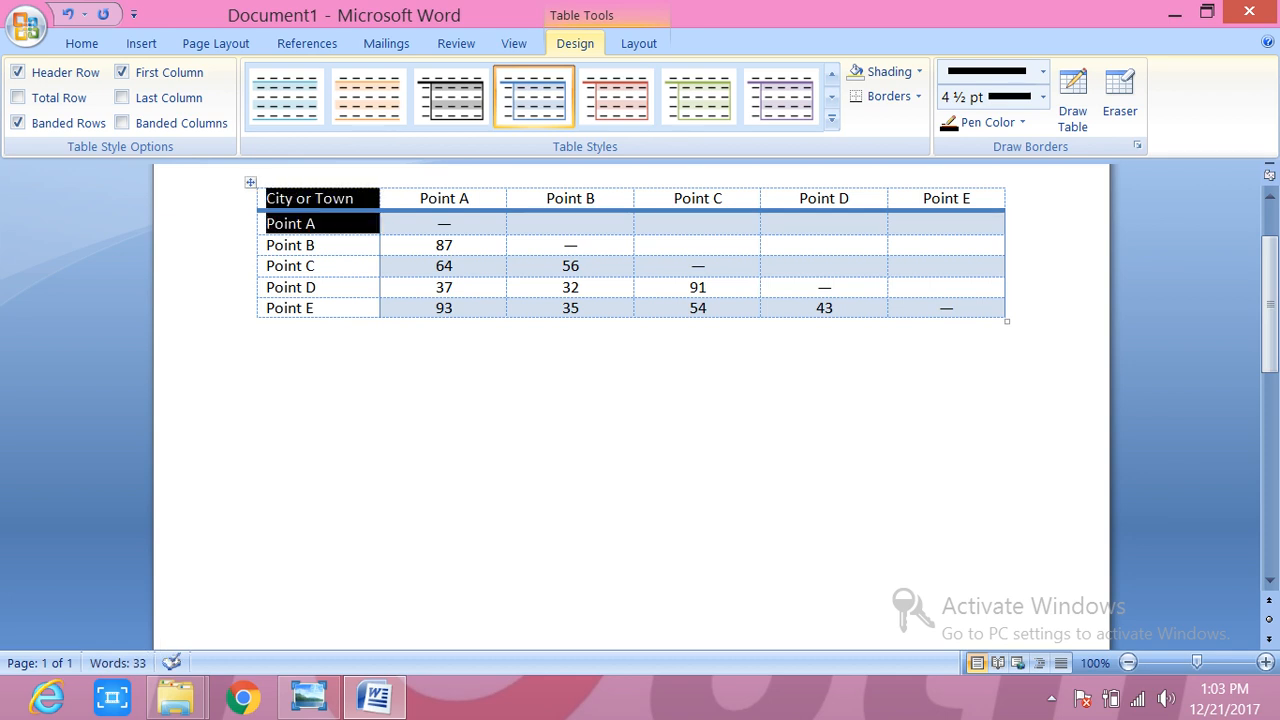
pyautogui.write('City')
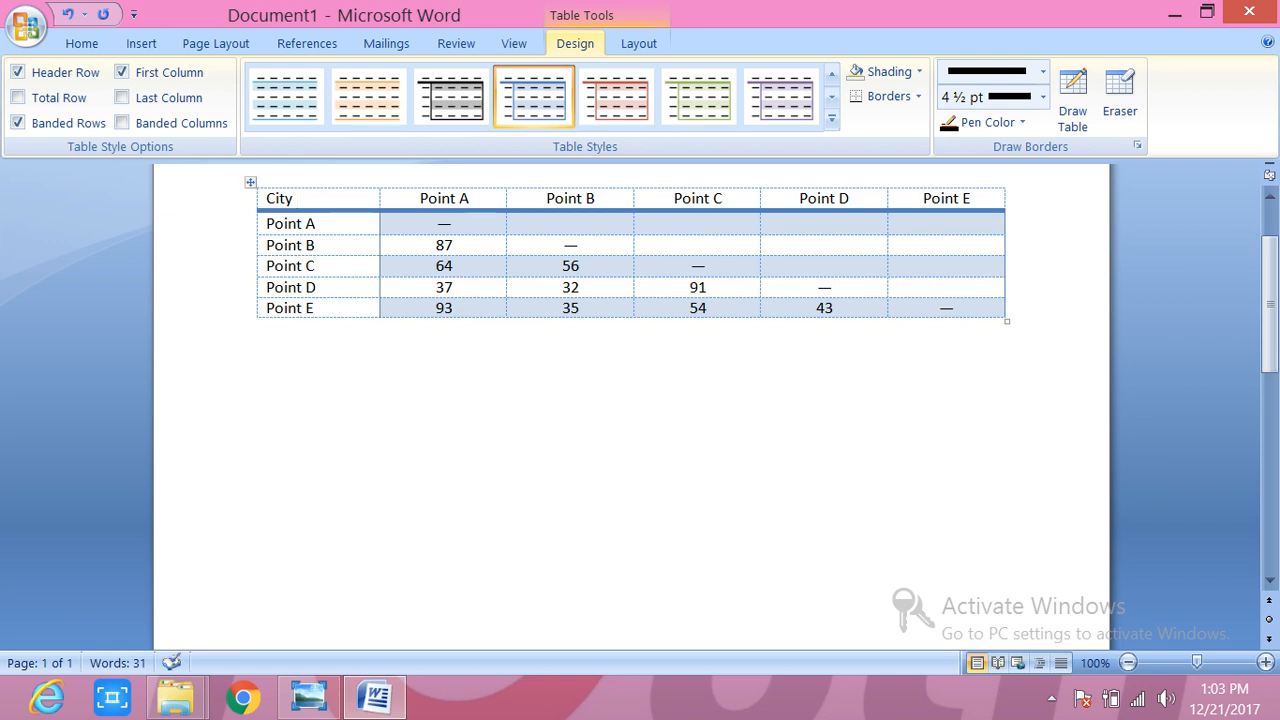
pyautogui.click(316, 224)
pyautogui.press('BackSpace')
pyautogui.press('BackSpace')
pyautogui.press('BackSpace')
pyautogui.press('BackSpace')
pyautogui.press('BackSpace')
pyautogui.press('BackSpace')
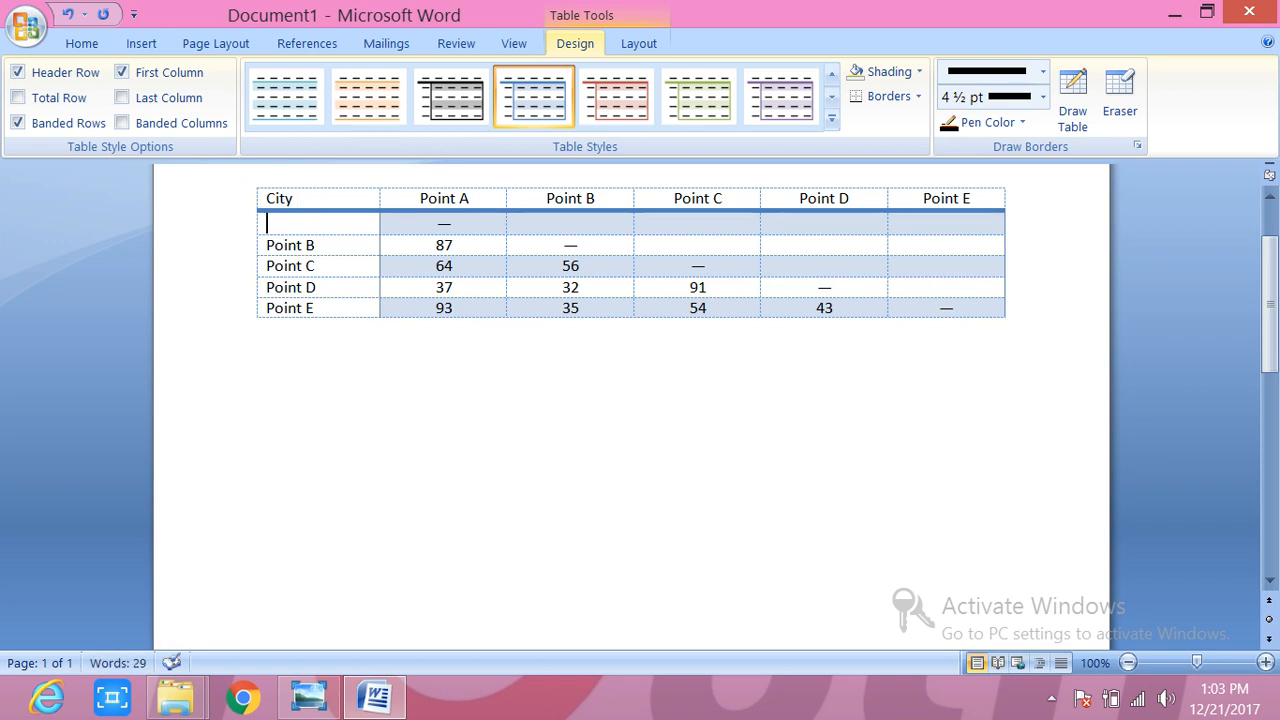
pyautogui.write('amjid')
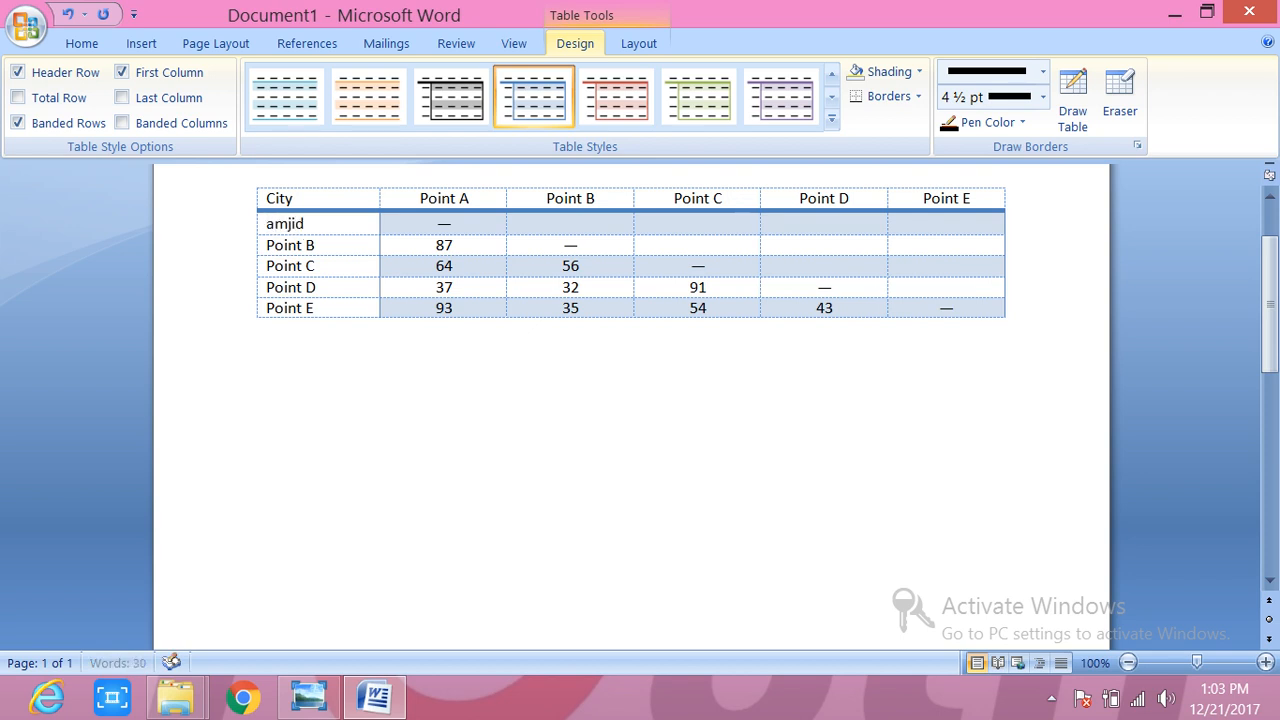
# - Replace the Point B row label with another person's first name
pyautogui.click(316, 245)
pyautogui.press('BackSpace')
pyautogui.press('BackSpace')
pyautogui.press('BackSpace')
pyautogui.press('BackSpace')
pyautogui.press('BackSpace')
pyautogui.press('BackSpace')
pyautogui.press('BackSpace')
pyautogui.write('ali')
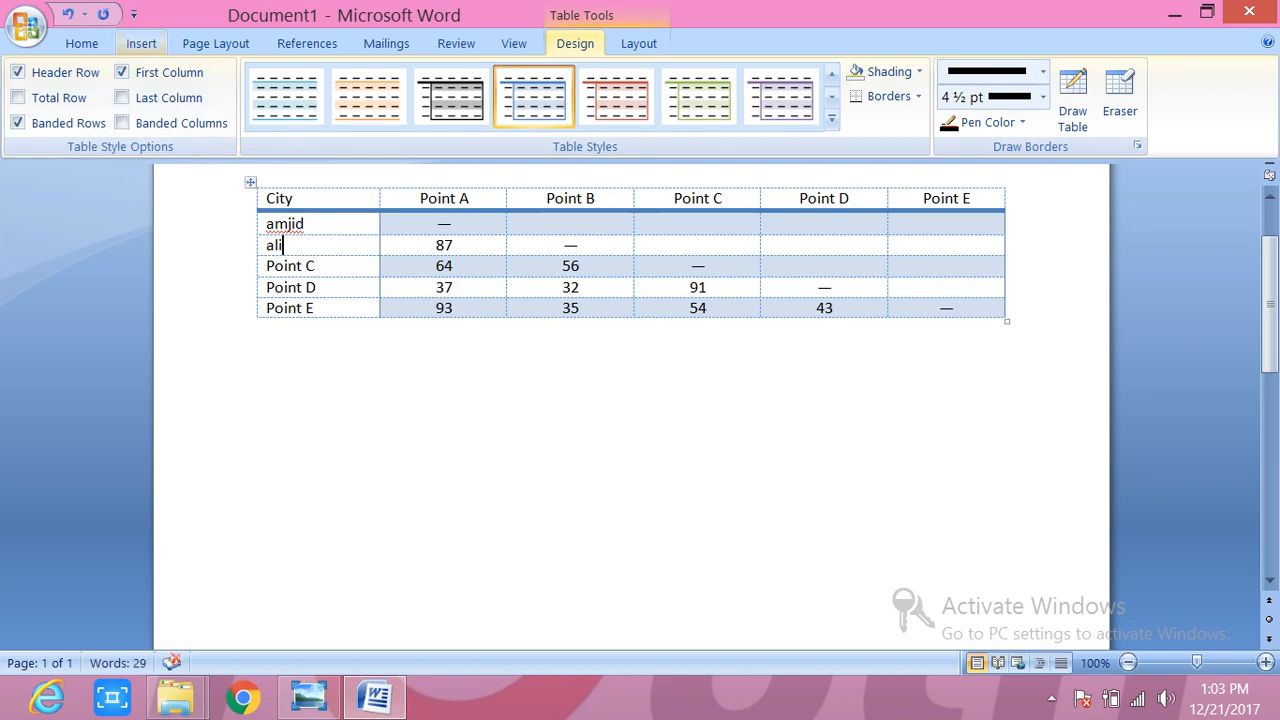
# - Delete the entire Matrix table so the document is empty
pyautogui.click(141, 43)
pyautogui.click(320, 375)
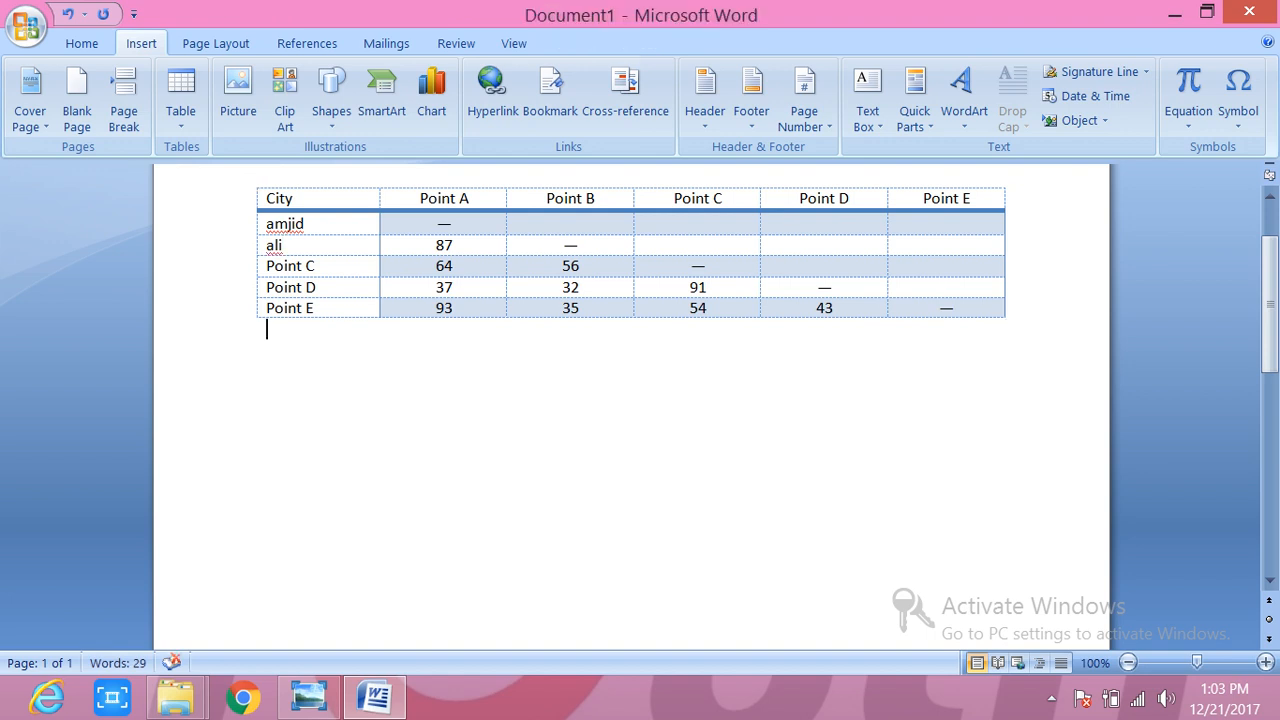
pyautogui.hotkey('ctrl', 'a')
pyautogui.press('Delete')
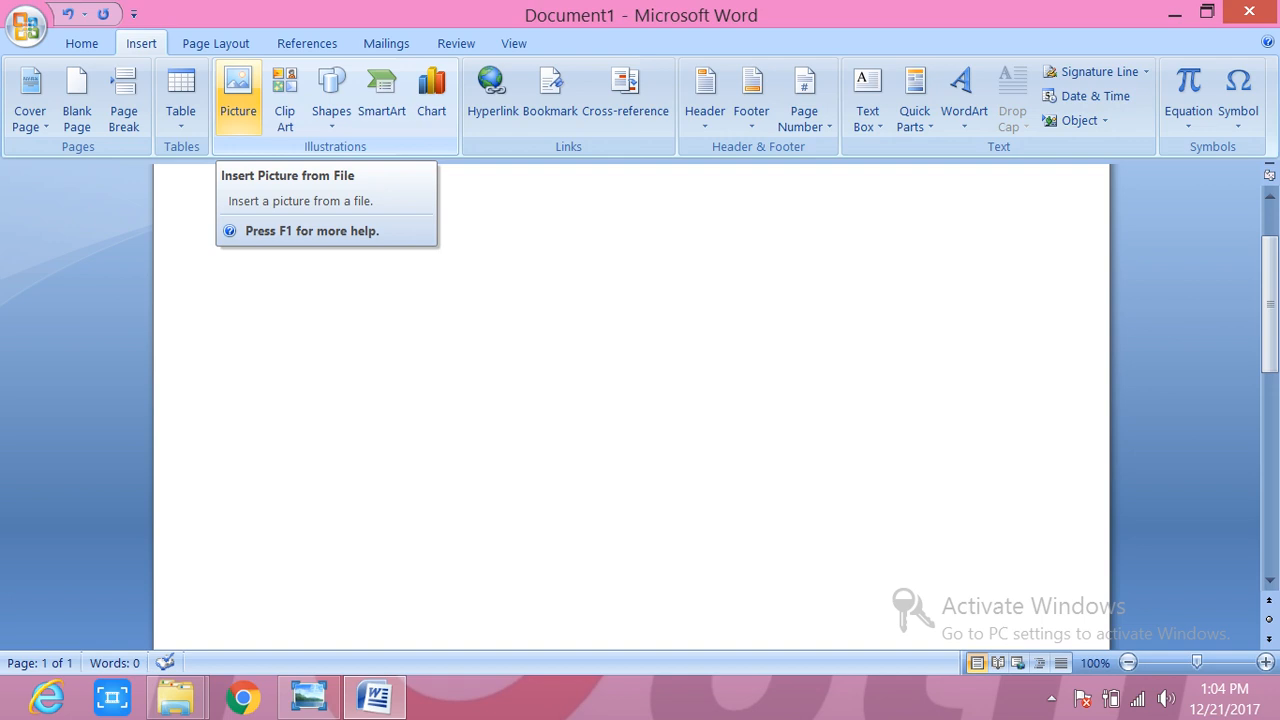
# - Insert the picture 4.JPG from the Documents library into the document
pyautogui.click(238, 92)
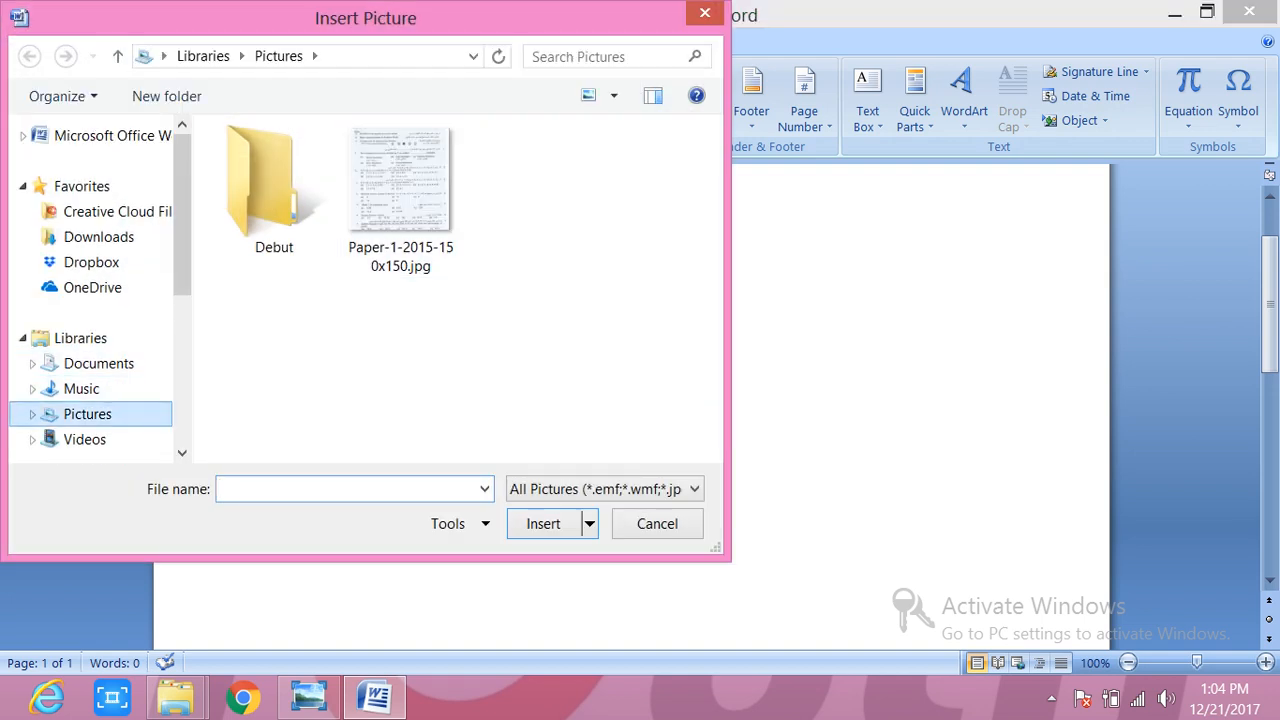
pyautogui.click(98, 364)
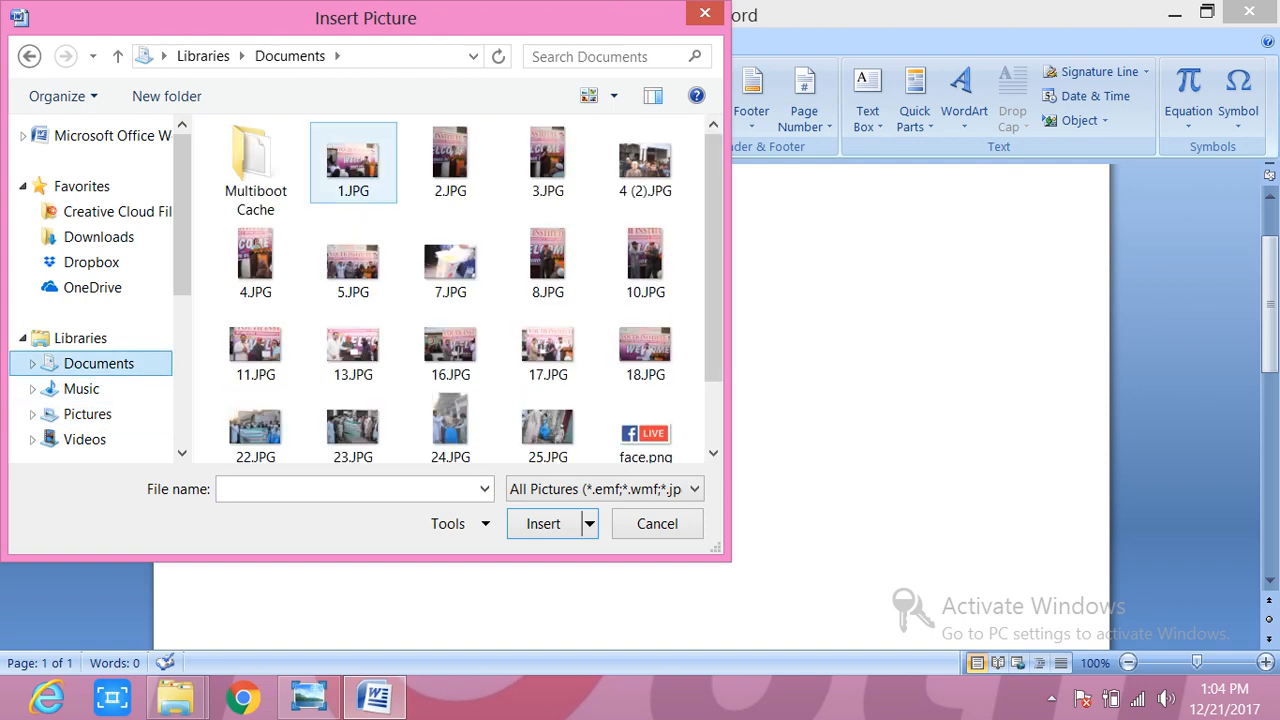
pyautogui.click(353, 160)
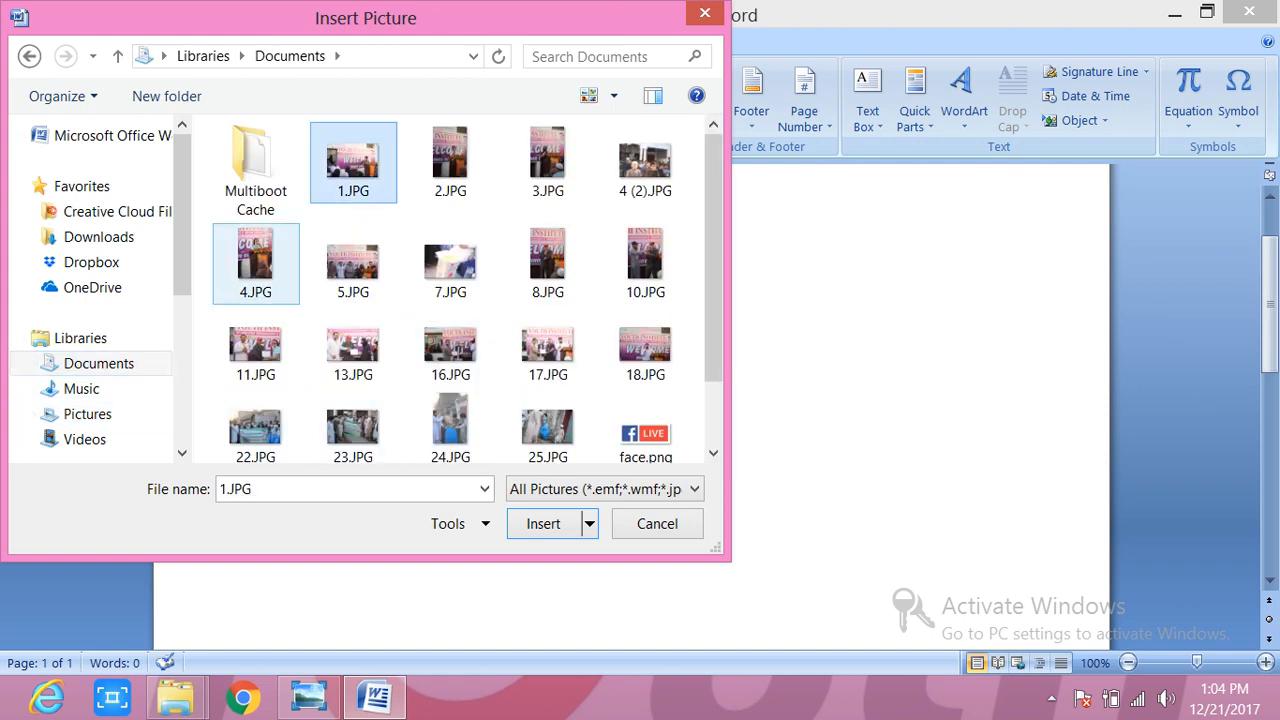
pyautogui.click(255, 260)
pyautogui.click(543, 523)
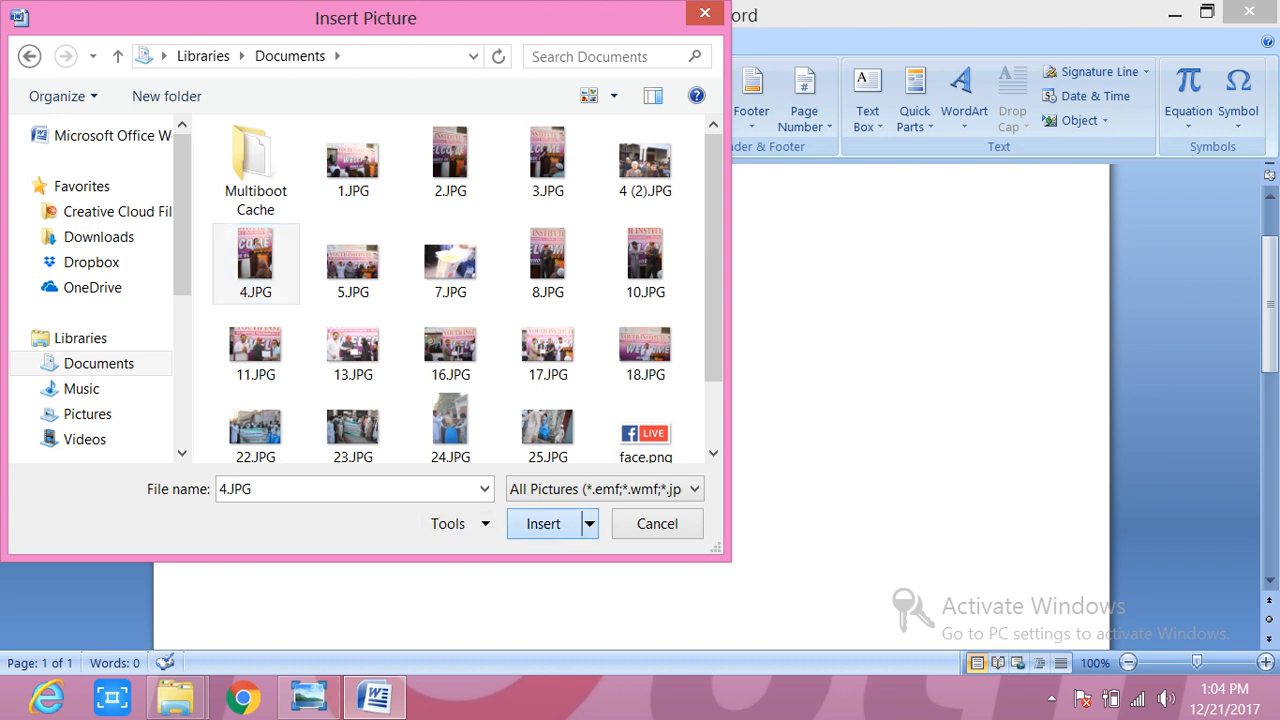